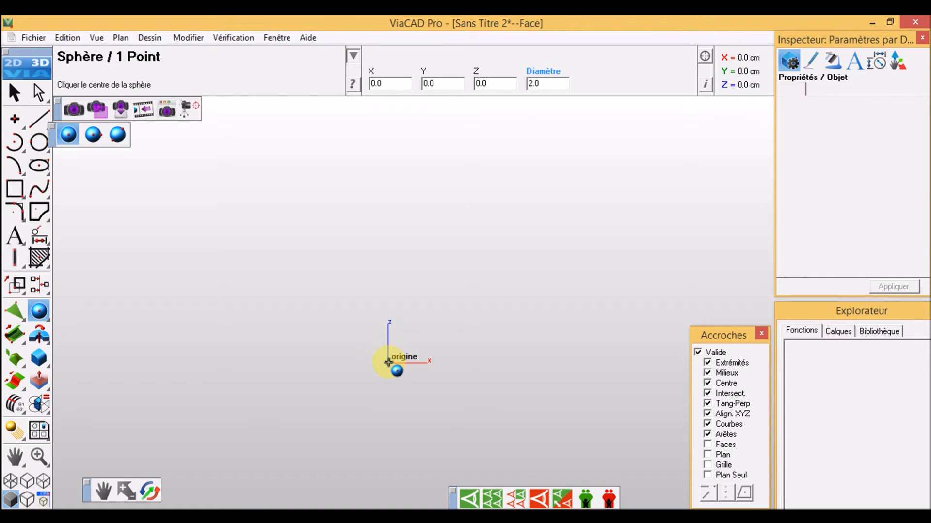
- Create a sphere with a diameter of 2.0 cm centred on the origin
click(388, 362)
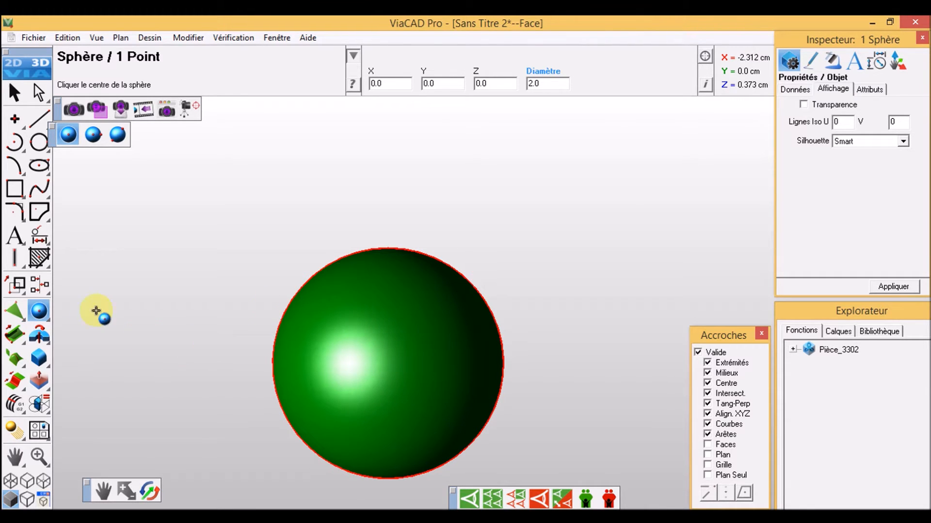
click(47, 319)
scroll(141, 317, down, 4)
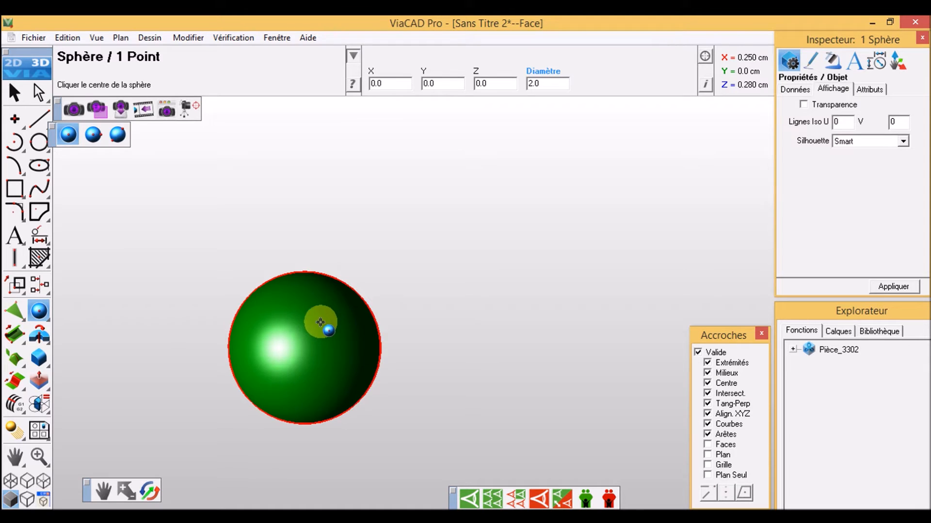
- Copy the sphere straight up along its vertical axis by about 0.78 cm so the two spheres overlap
click(15, 92)
click(274, 311)
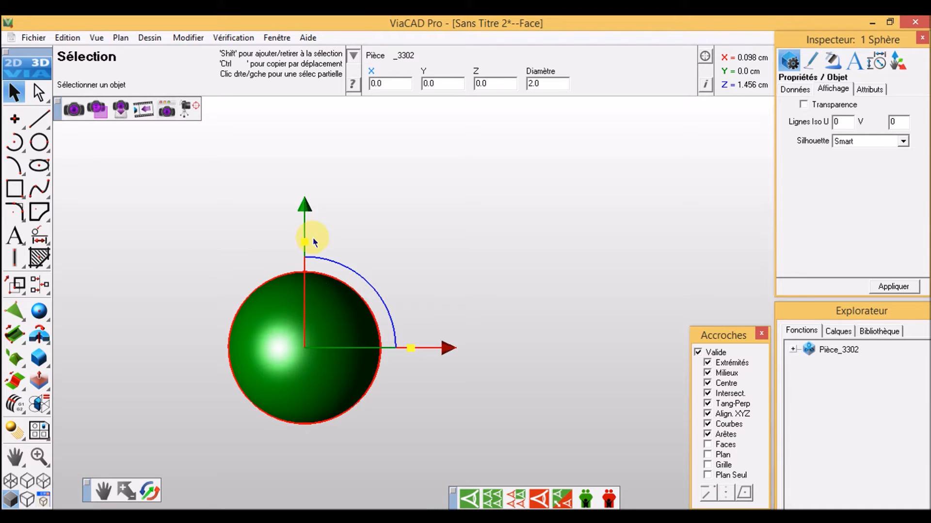
ctrl+drag(306, 221, 335, 154)
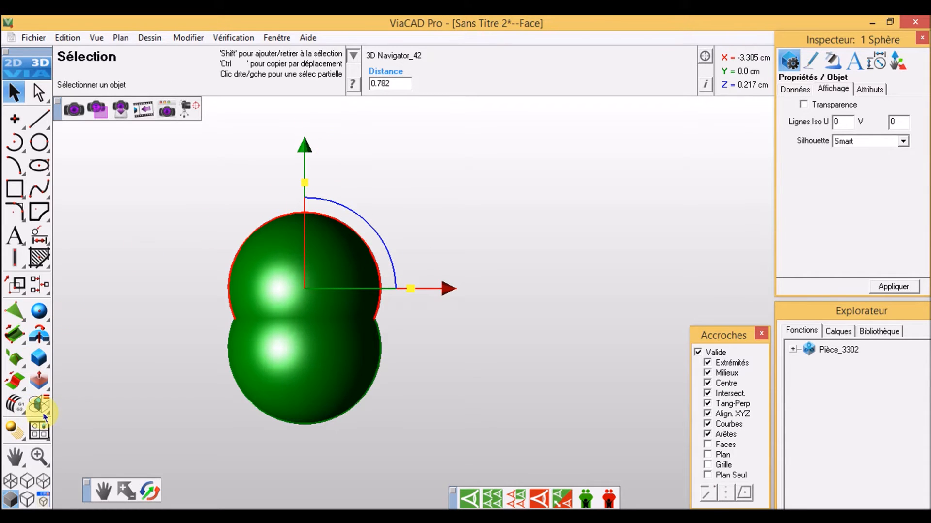
- Intersect the two overlapping spheres to keep only their common lens-shaped volume
drag(46, 412, 109, 411)
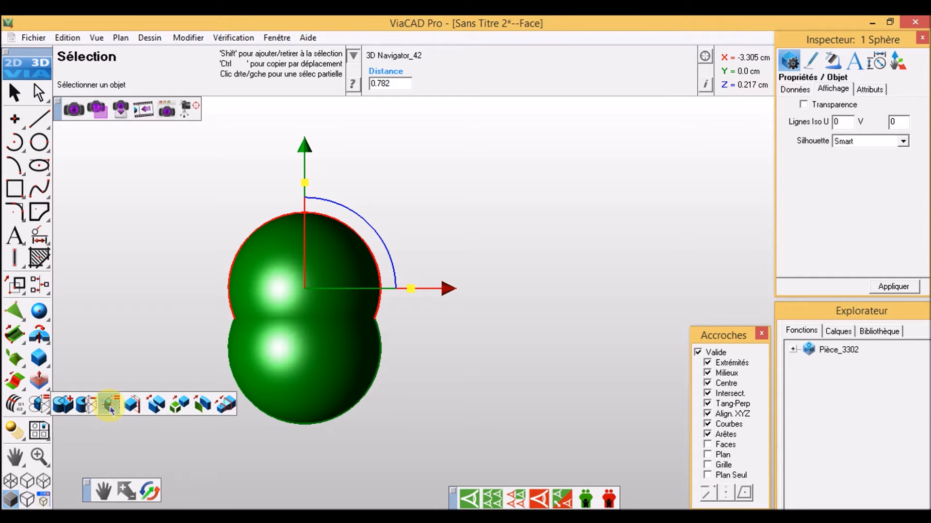
drag(109, 411, 110, 410)
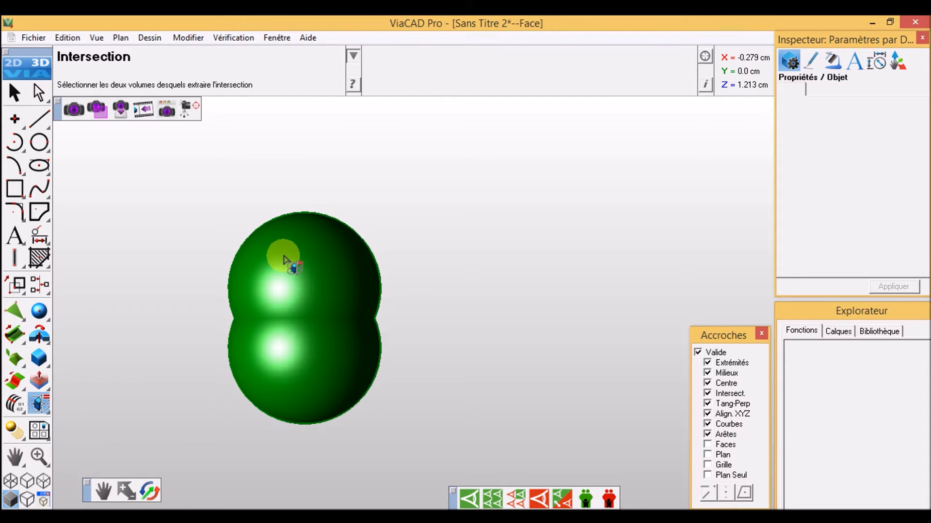
click(300, 372)
mouse_move(312, 223)
right_down()
mouse_move(315, 380)
mouse_move(334, 310)
mouse_move(387, 260)
mouse_move(347, 449)
mouse_move(324, 314)
mouse_move(252, 204)
mouse_move(314, 247)
mouse_move(426, 220)
mouse_move(415, 208)
mouse_move(257, 167)
mouse_move(251, 384)
mouse_move(397, 367)
mouse_move(318, 410)
mouse_move(348, 402)
mouse_move(395, 333)
mouse_move(399, 299)
mouse_move(318, 266)
mouse_move(349, 276)
right_up()
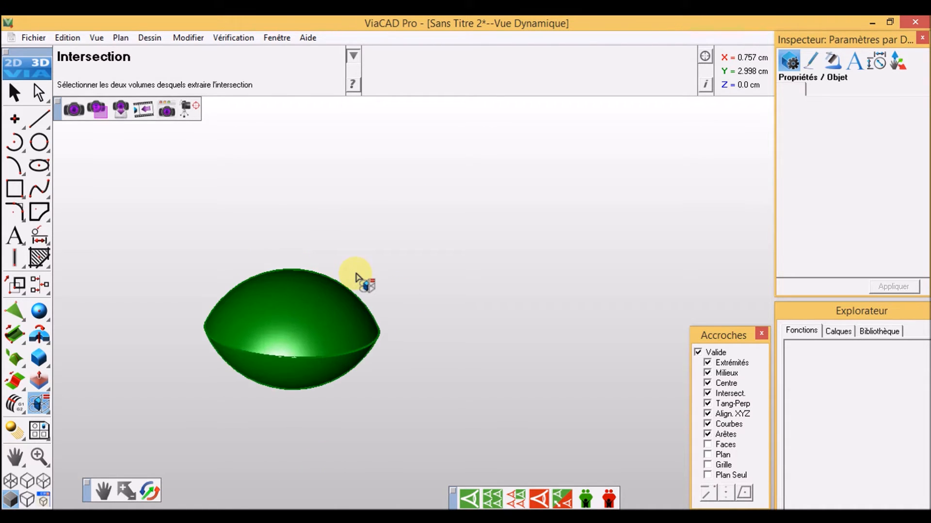
- In the bottom view (Dessous), place a 2.0 cm diameter sphere centred on the left edge of the lens-shaped solid
scroll(356, 278, down, 1)
key(ctrl+r)
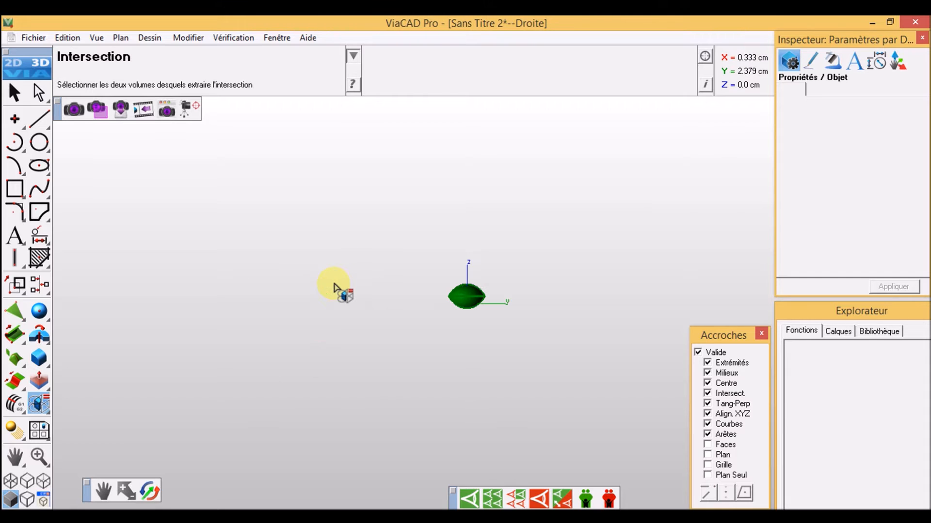
key(ctrl+b)
scroll(485, 332, up, 2)
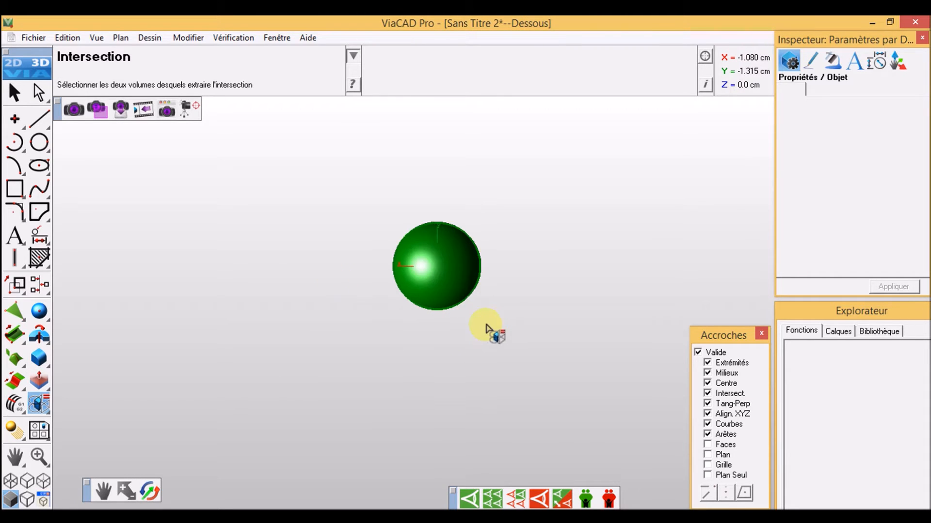
scroll(438, 200, up, 2)
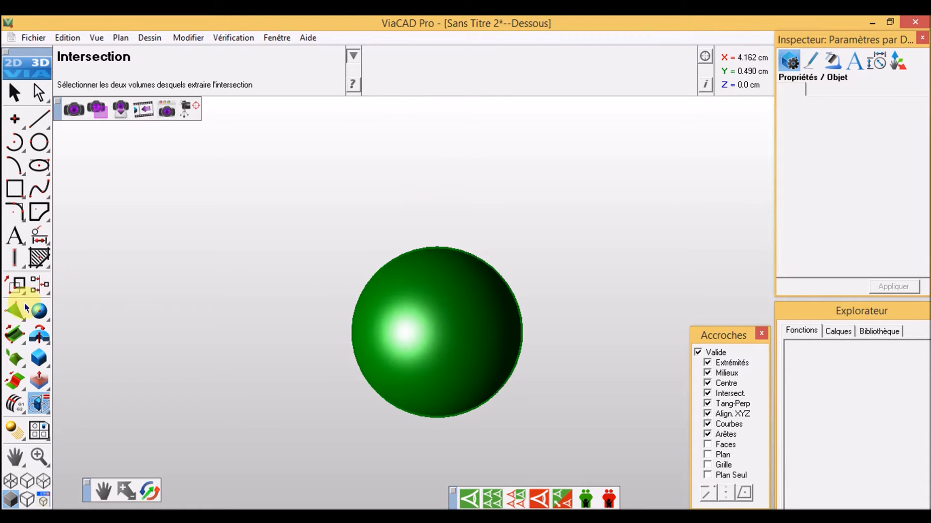
click(39, 310)
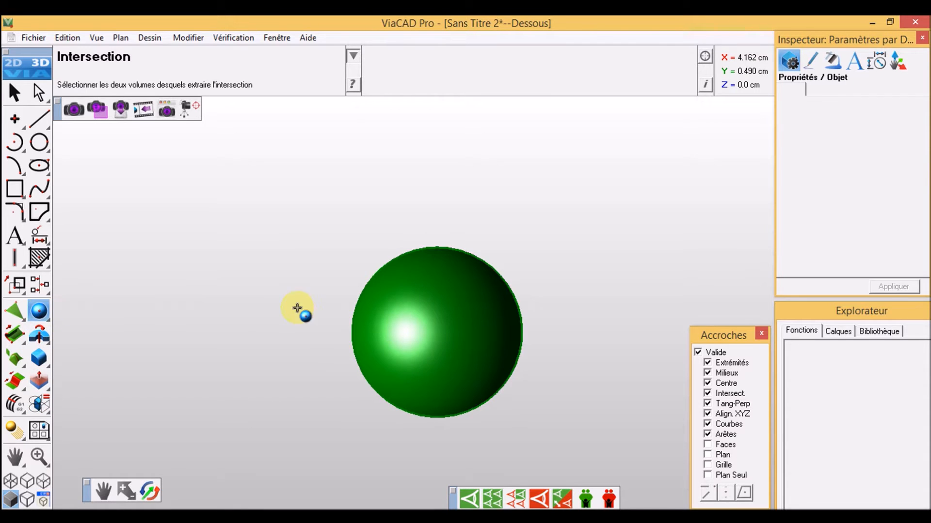
click(353, 332)
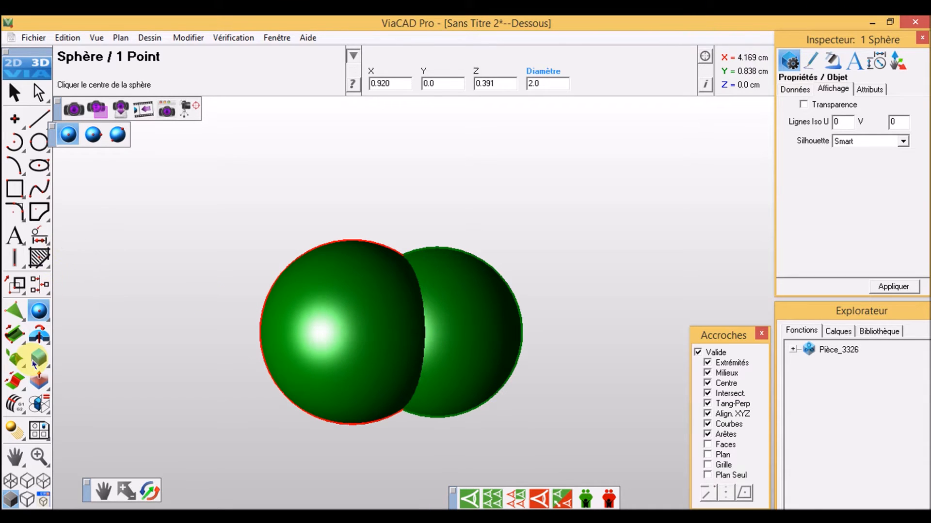
- Intersect the new sphere with the lens-shaped solid
click(39, 403)
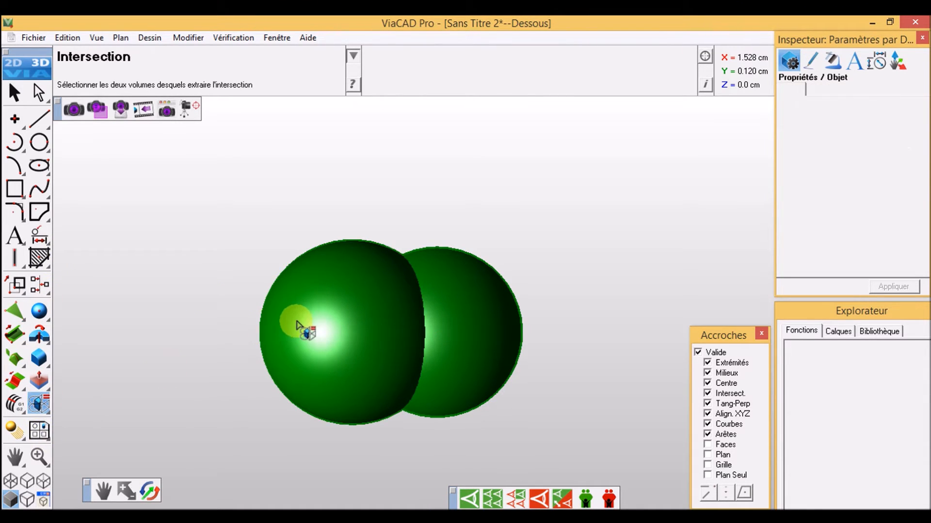
click(459, 332)
middle_drag(474, 332, 419, 347)
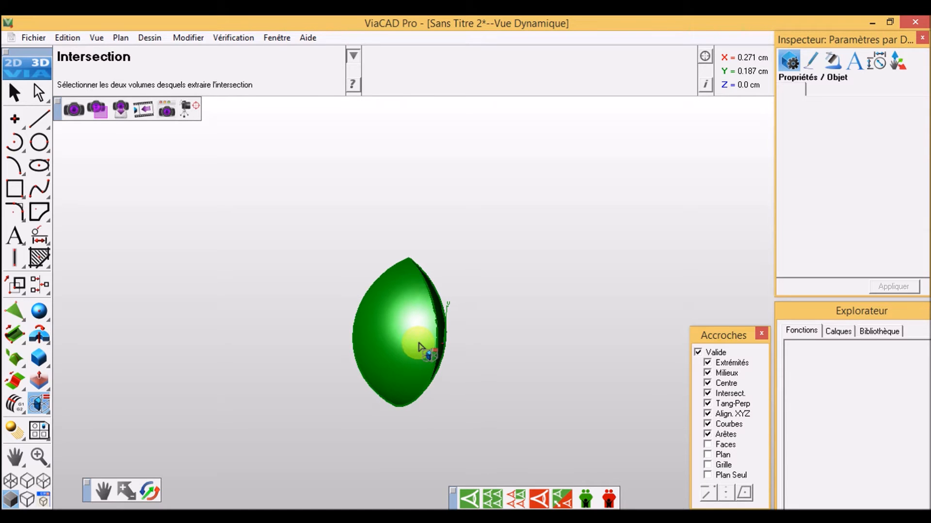
- Display the pointed solid close up in the top view (Dessus)
key(0)
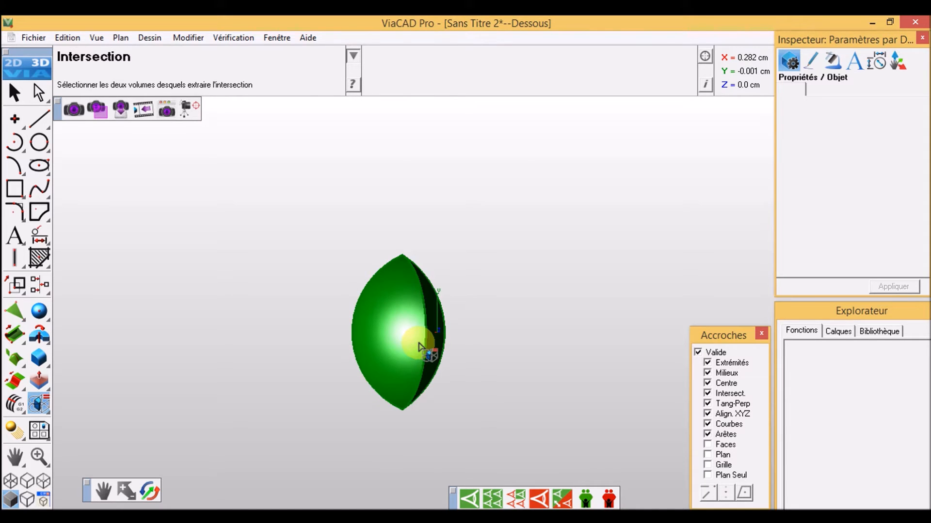
key(5)
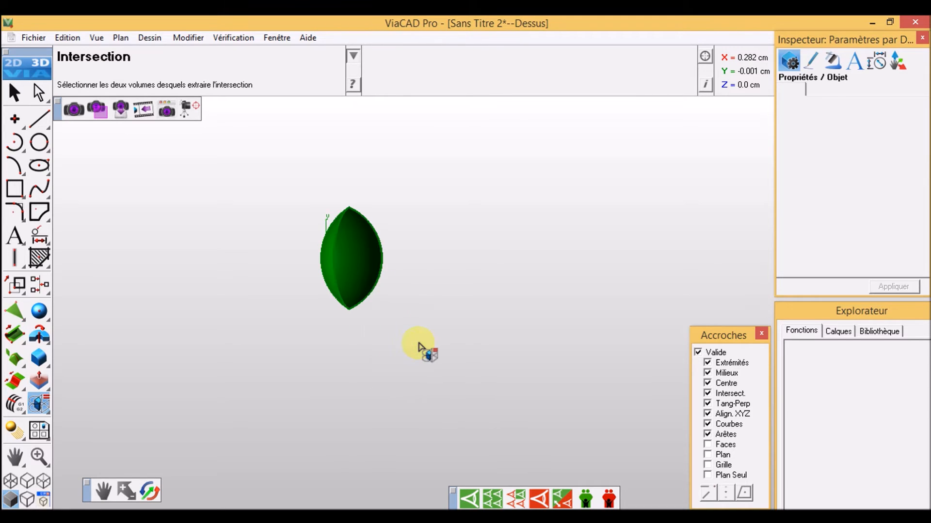
scroll(364, 338, up, 2)
scroll(488, 299, up, 3)
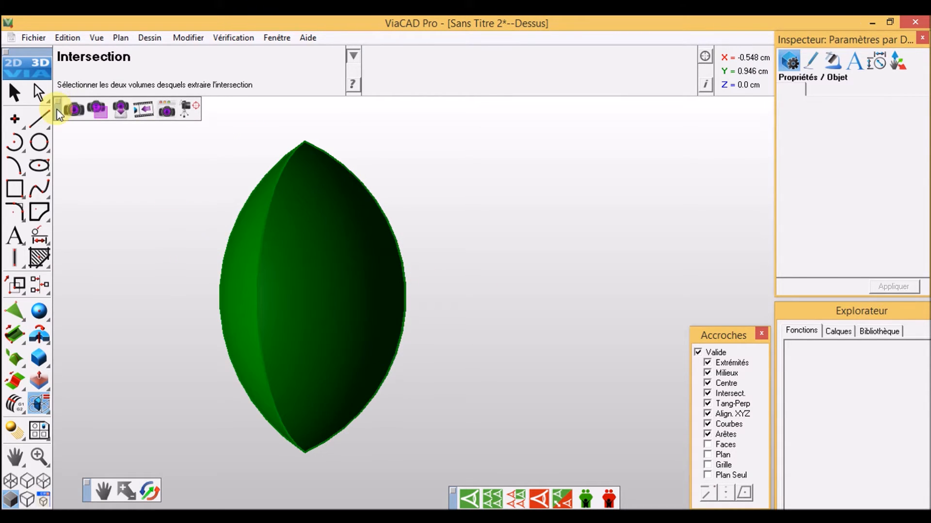
click(35, 125)
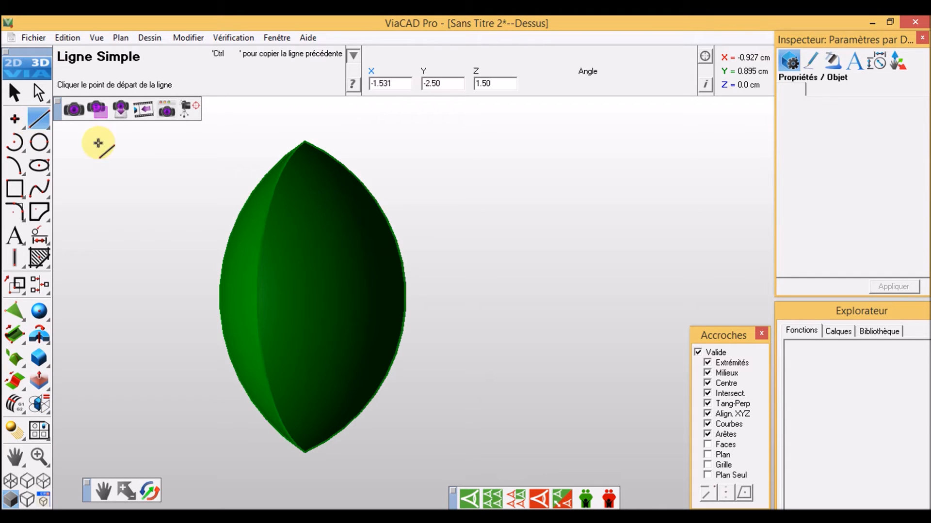
click(143, 160)
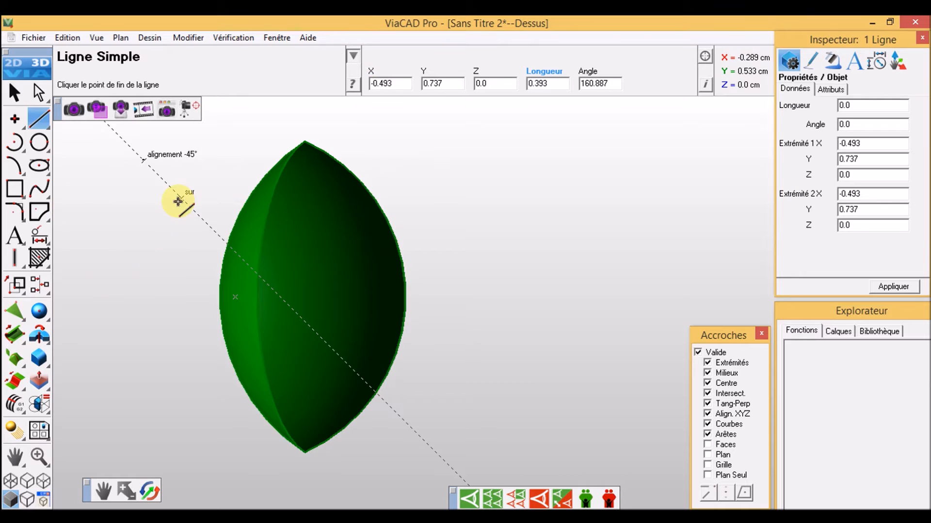
click(13, 93)
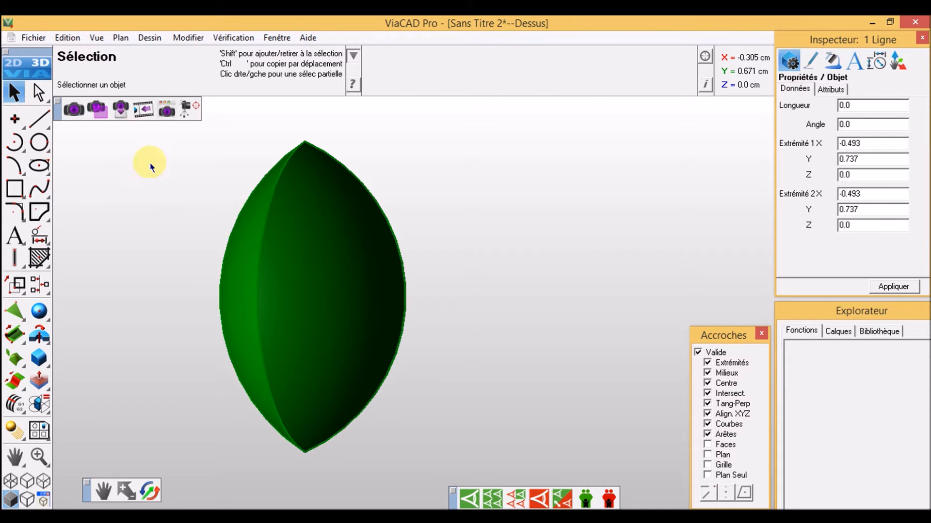
- Draw a horizontal line about 2.03 cm long across the solid just below its upper tip, extending past both sides
click(39, 119)
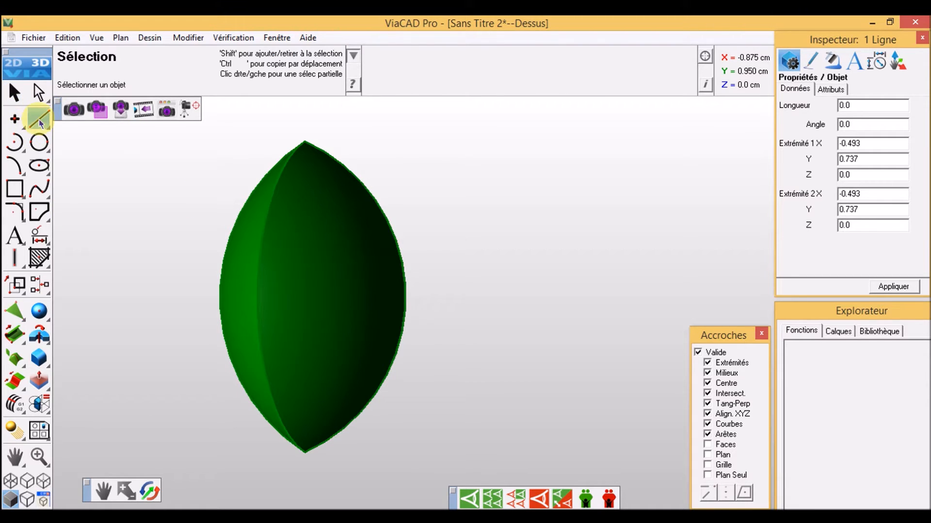
click(156, 170)
click(532, 167)
click(14, 93)
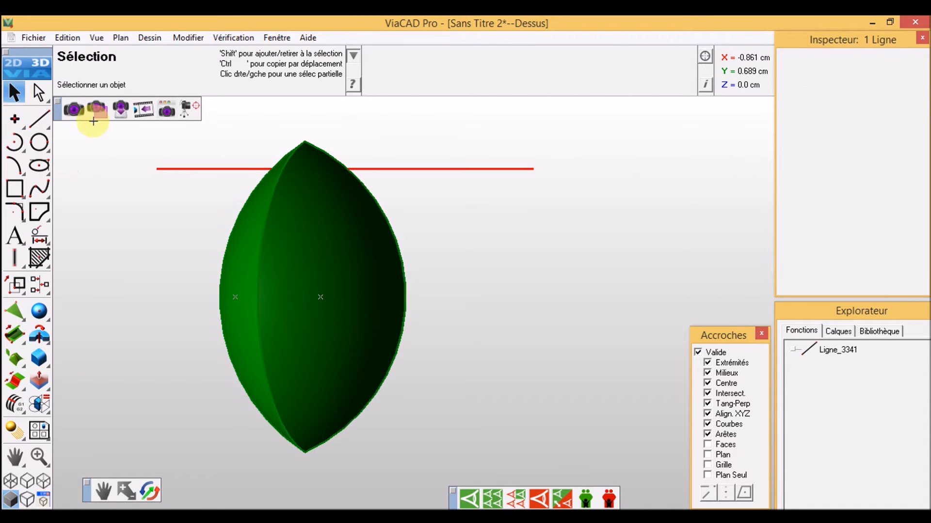
scroll(401, 191, down, 4)
ctrl+drag(371, 113, 357, 235)
key(Delete)
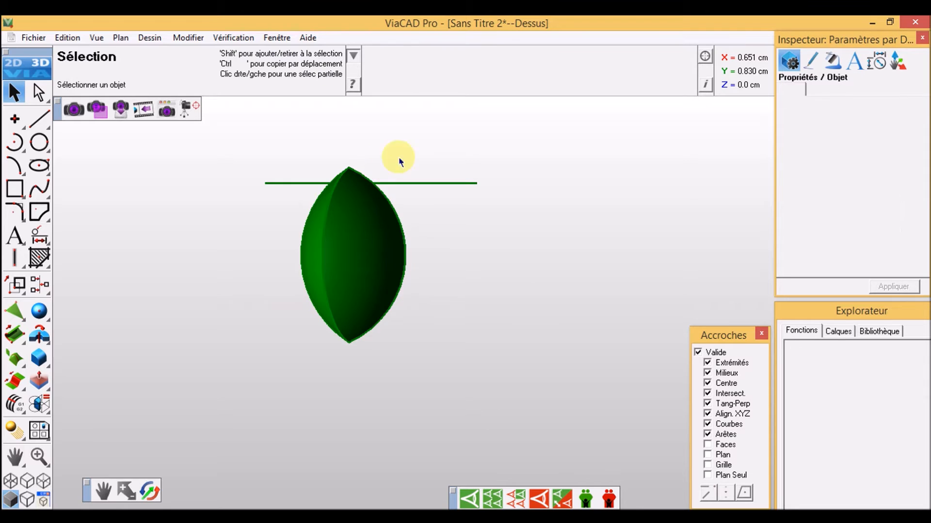
- Extrude the horizontal line about 1.65 cm along the Z direction into a flat surface cutting through the solid's tip
middle_drag(543, 166, 455, 245)
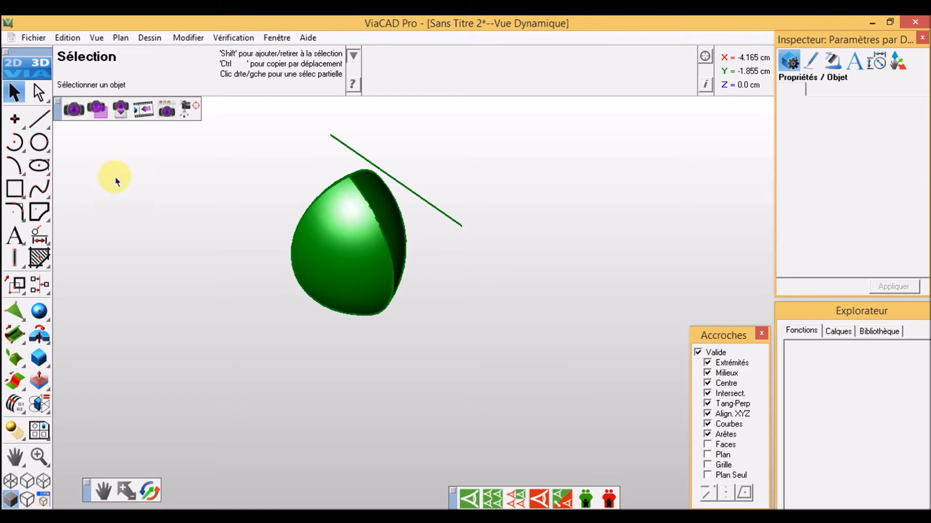
click(419, 199)
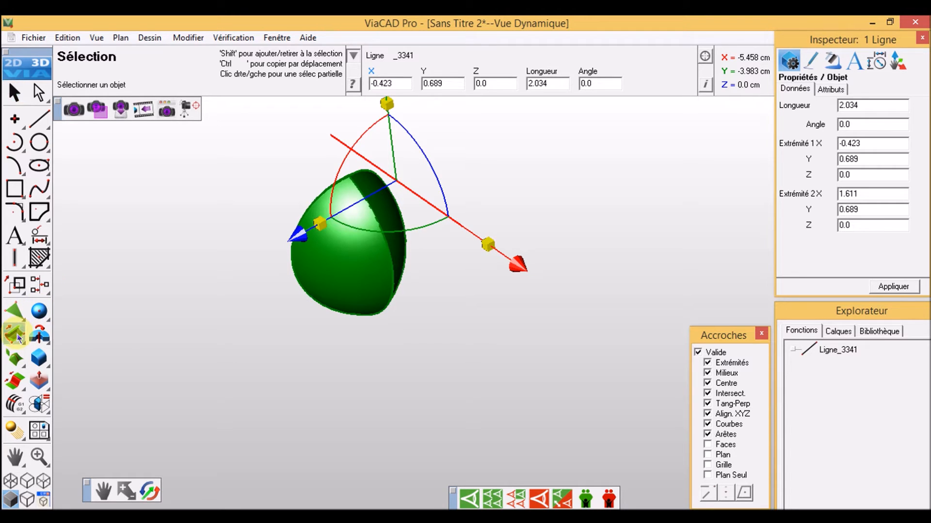
click(15, 334)
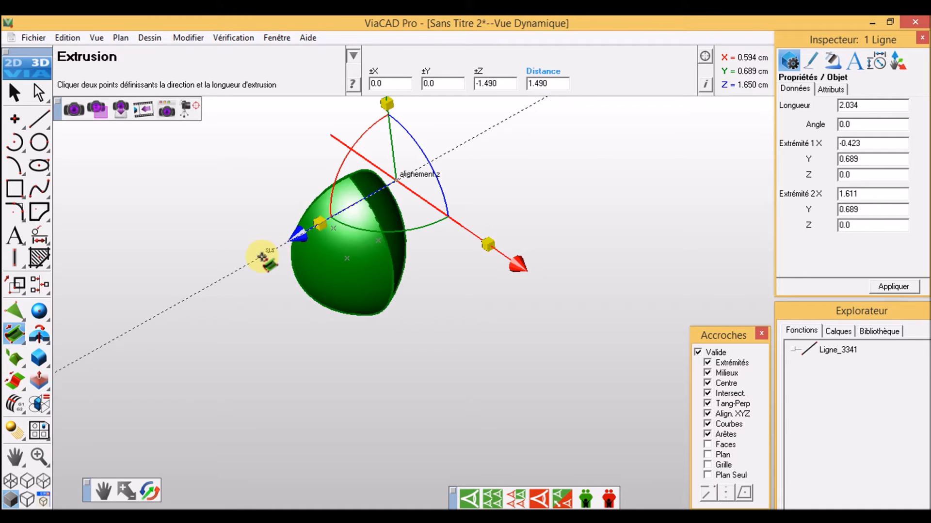
click(261, 256)
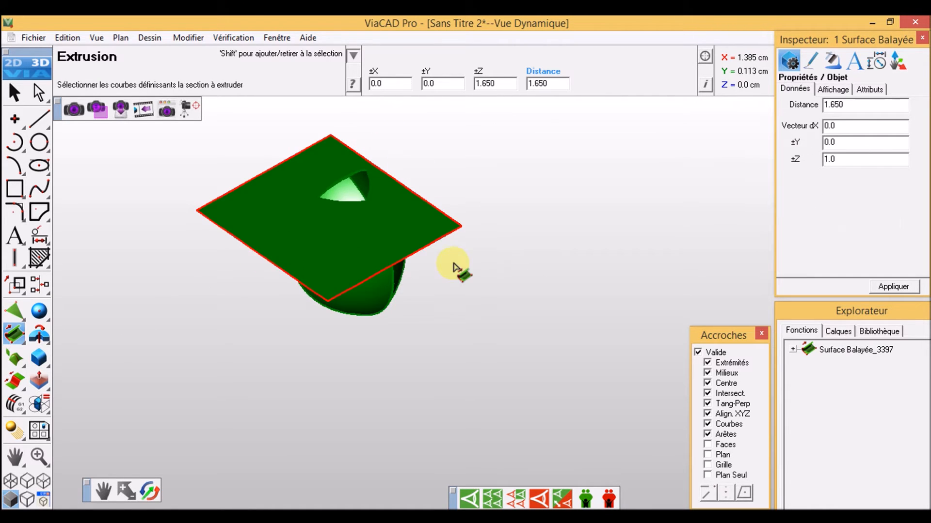
- Copy the extruded surface about 1.24 cm down the Y axis so the copy crosses the solid's opposite tip
mouse_move(494, 183)
middle_down()
mouse_move(514, 164)
mouse_move(547, 183)
mouse_move(540, 170)
mouse_move(528, 181)
middle_up()
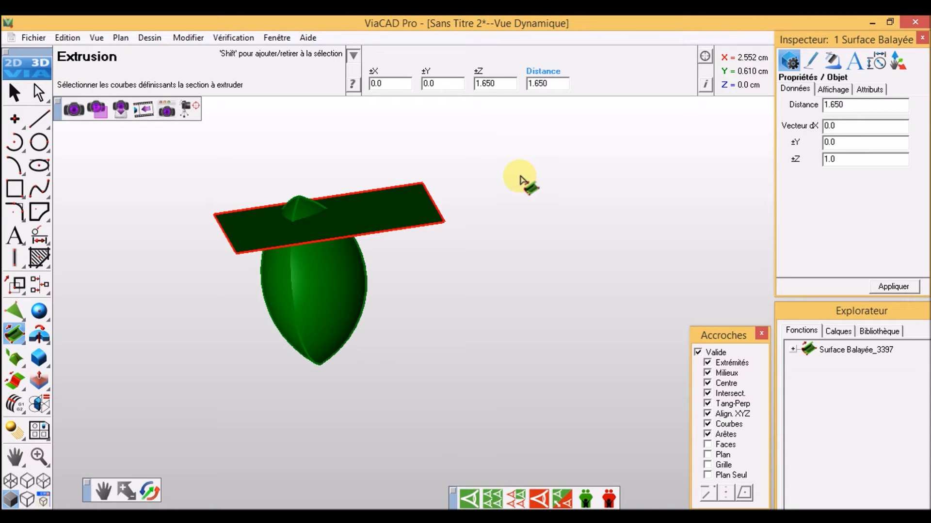
click(15, 92)
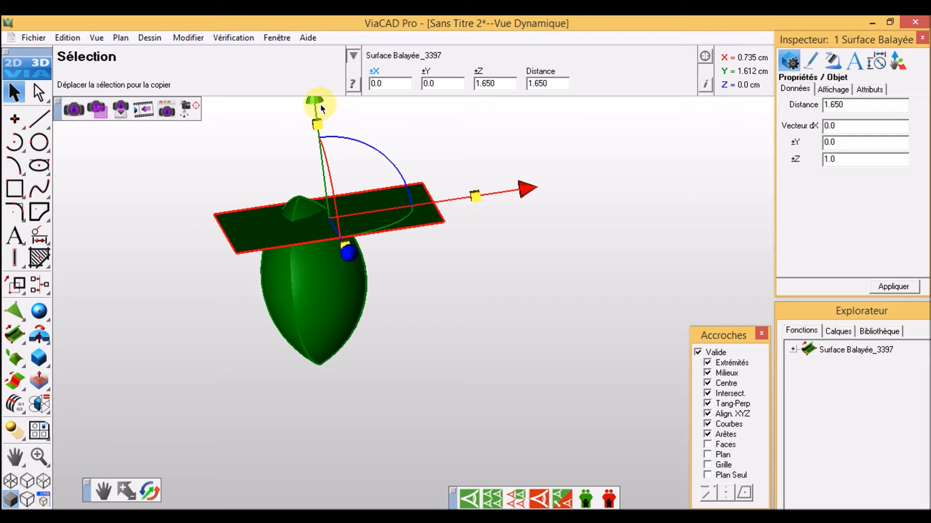
drag(318, 100, 335, 224)
middle_drag(501, 314, 489, 281)
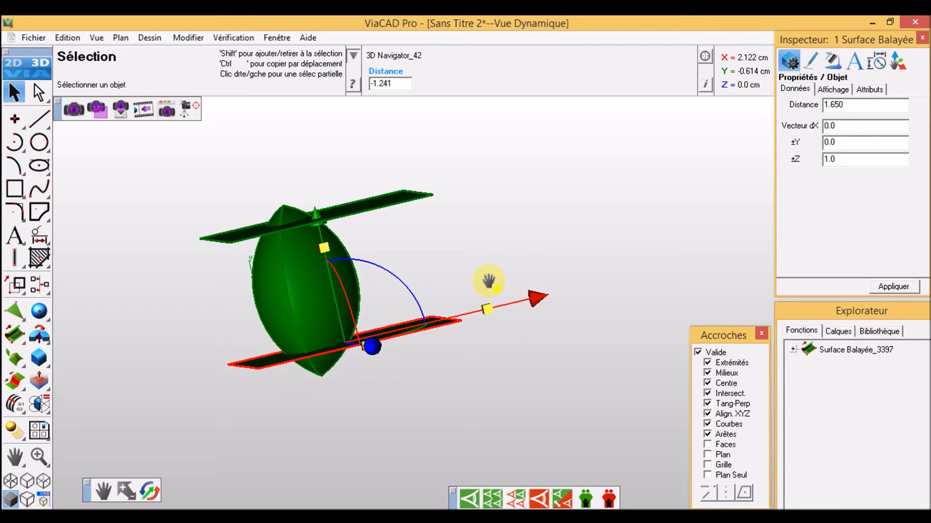
click(47, 408)
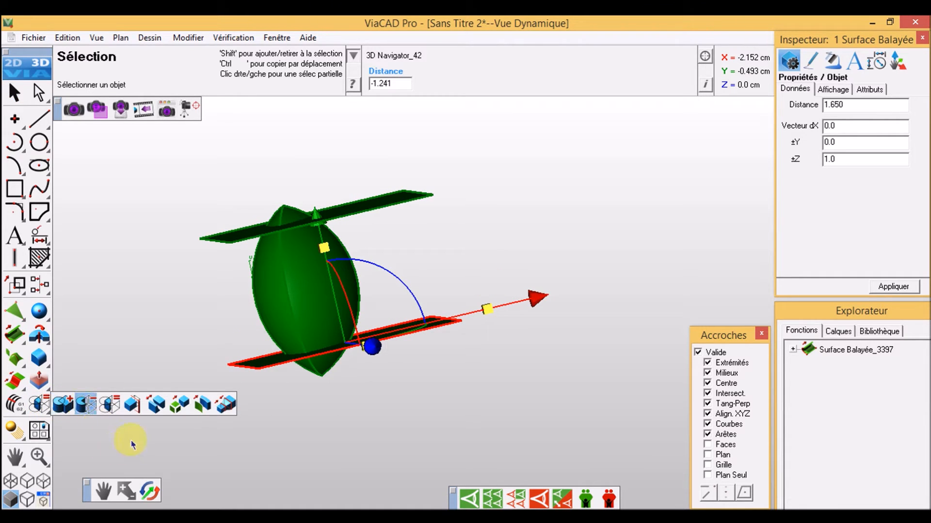
click(132, 406)
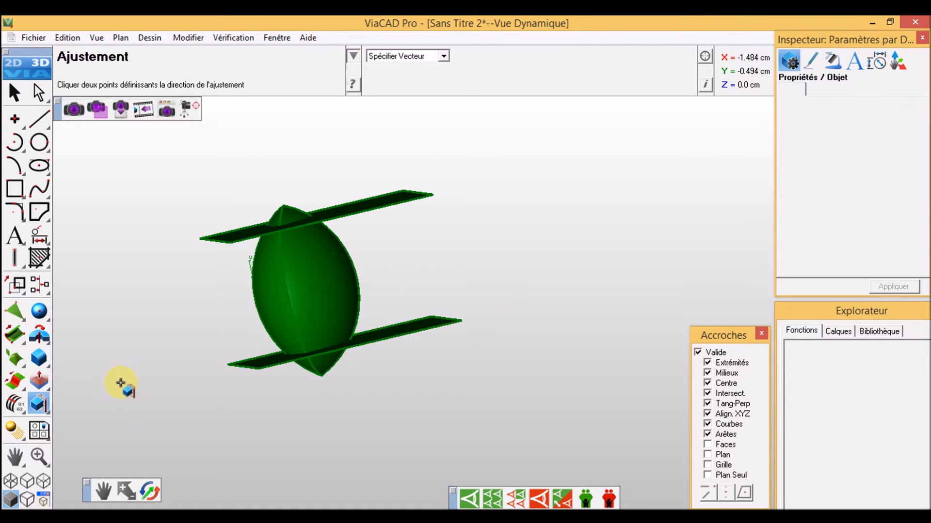
click(389, 316)
middle_drag(422, 361, 282, 323)
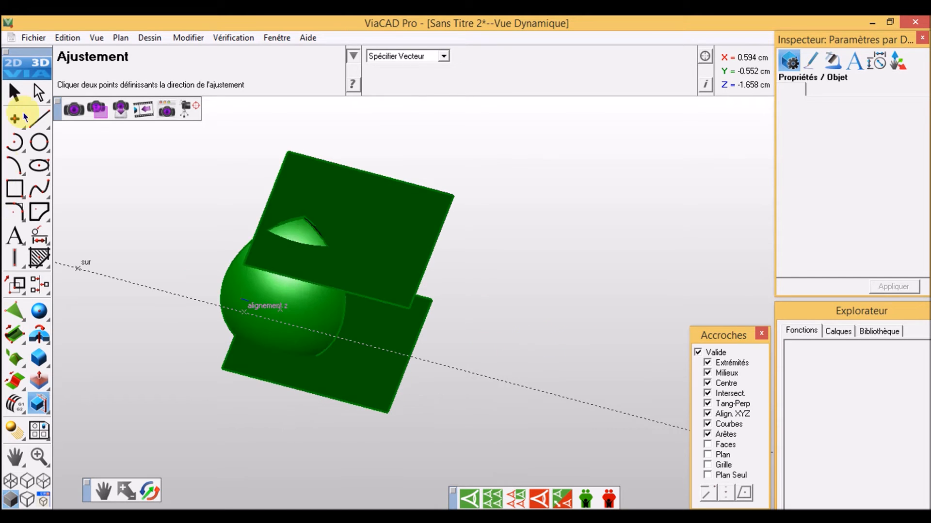
click(15, 92)
- Select both flat surfaces and shift them together about 0.47 cm backwards along the Z axis across the solid
click(357, 211)
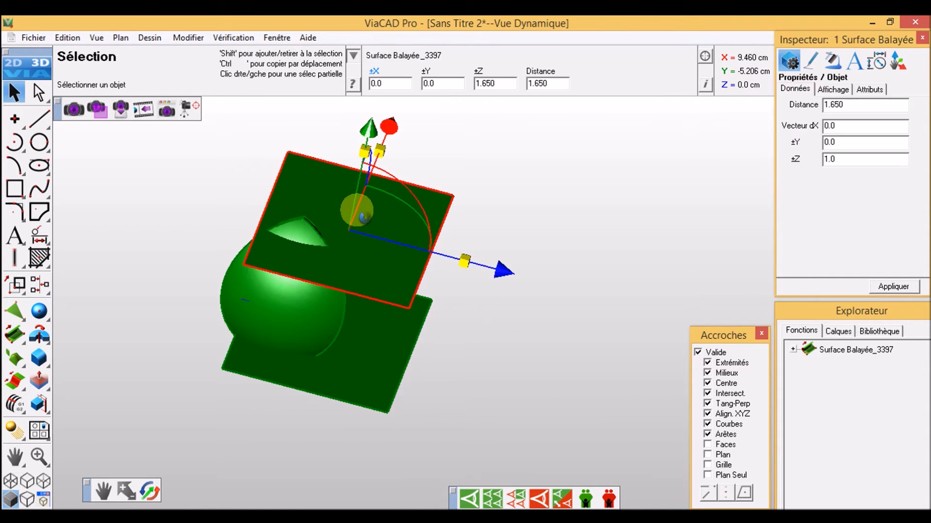
shift+click(392, 364)
drag(490, 323, 442, 312)
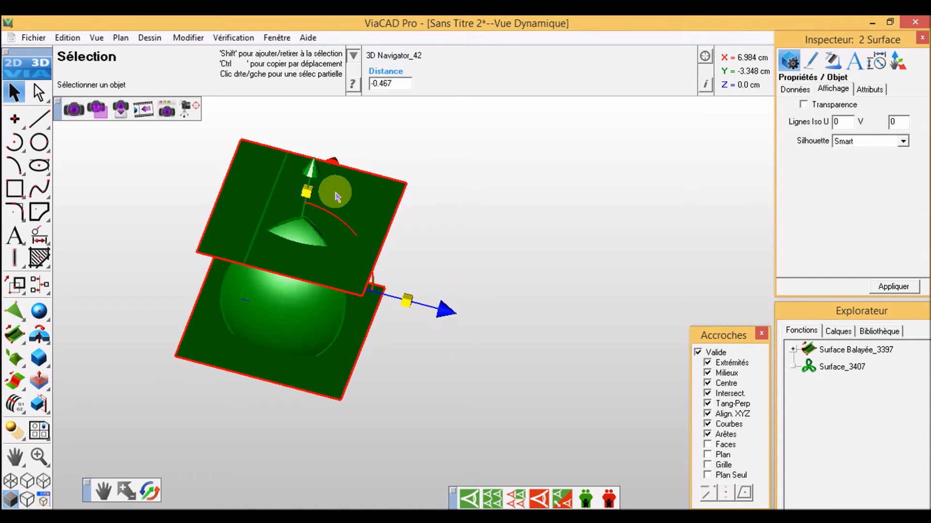
- Shift both flat surfaces together about 0.23 cm backwards along the X axis across the solid
middle_drag(386, 188, 350, 266)
drag(402, 108, 408, 142)
middle_drag(421, 310, 478, 175)
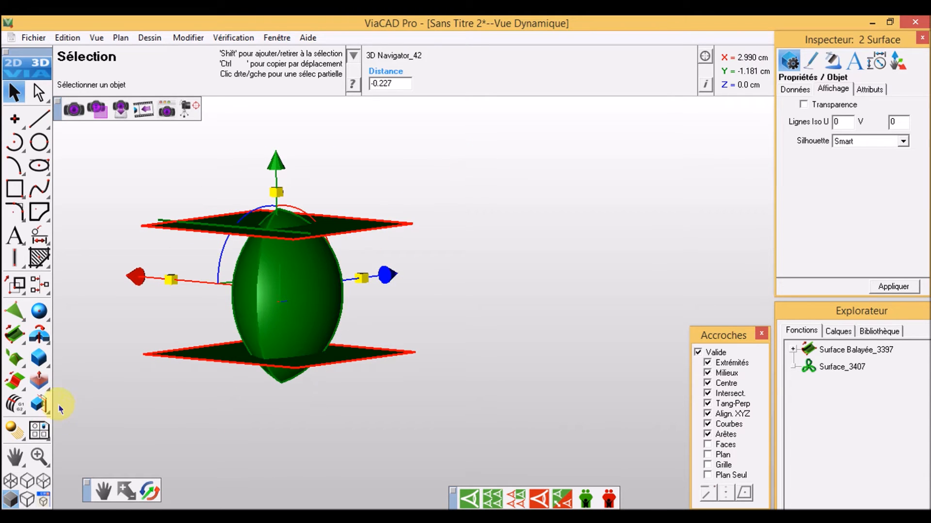
- Trim the solid with the lower flat surface along a downward direction vector, cutting off its bottom tip
click(39, 403)
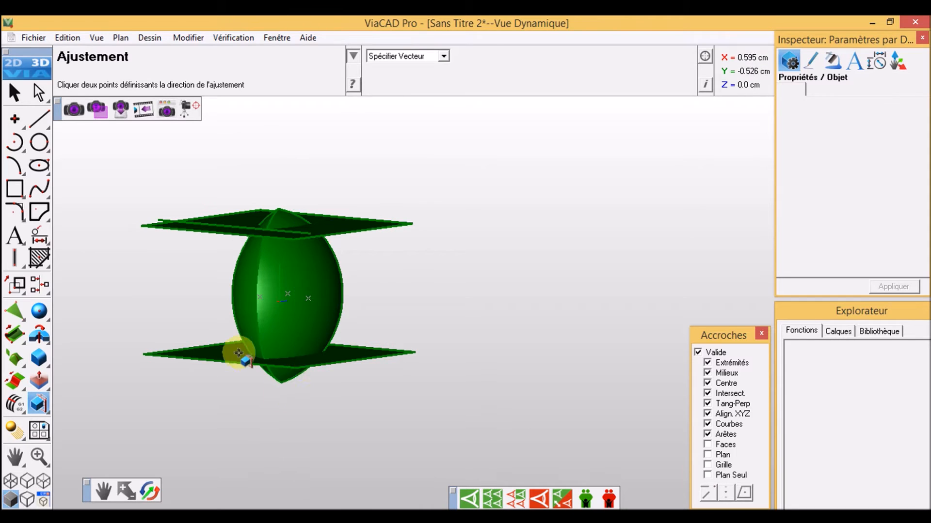
middle_drag(301, 362, 313, 388)
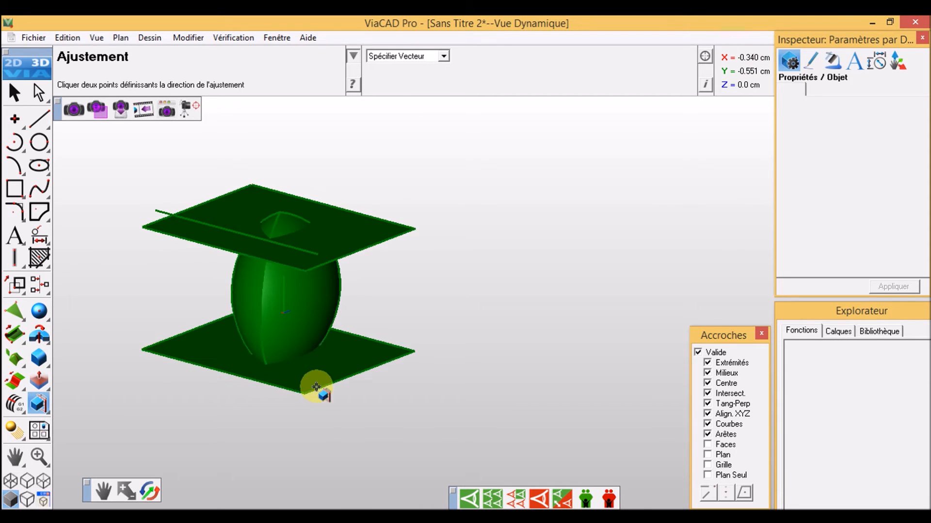
click(301, 330)
click(316, 381)
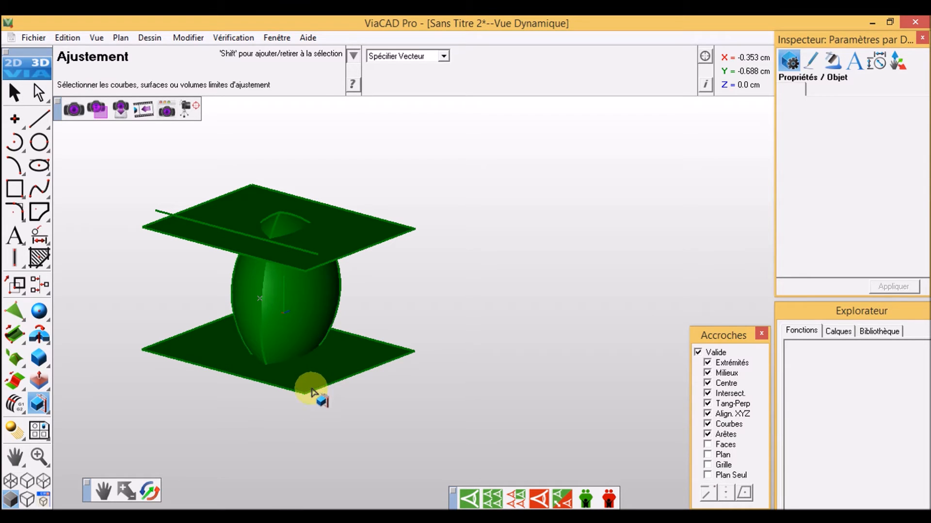
click(311, 392)
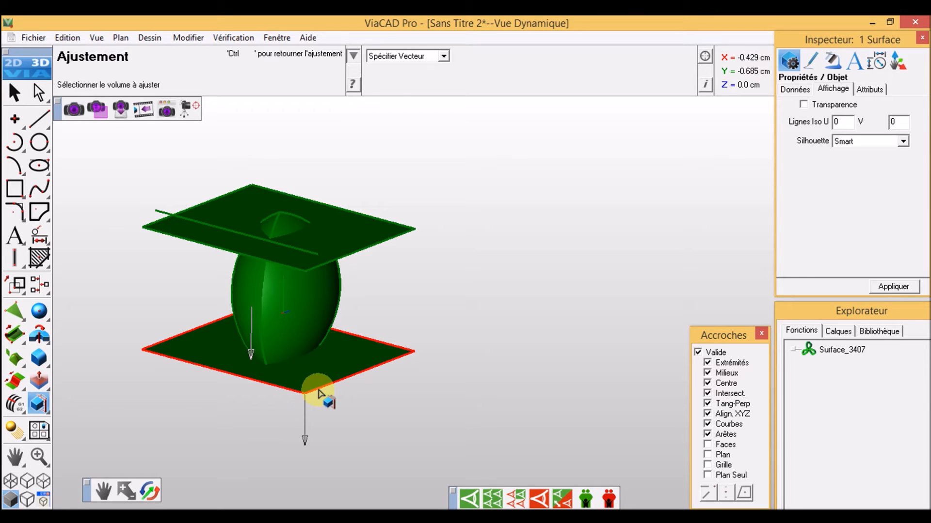
click(301, 361)
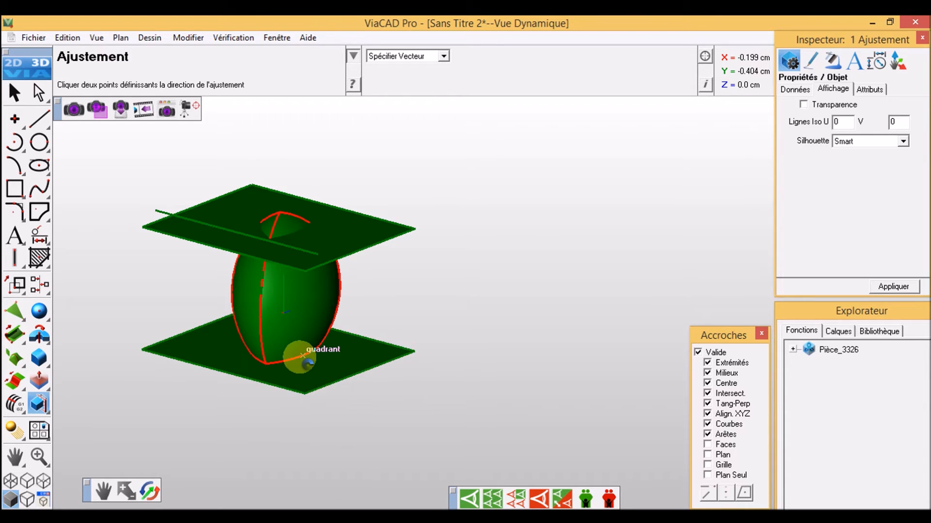
middle_drag(304, 353, 363, 359)
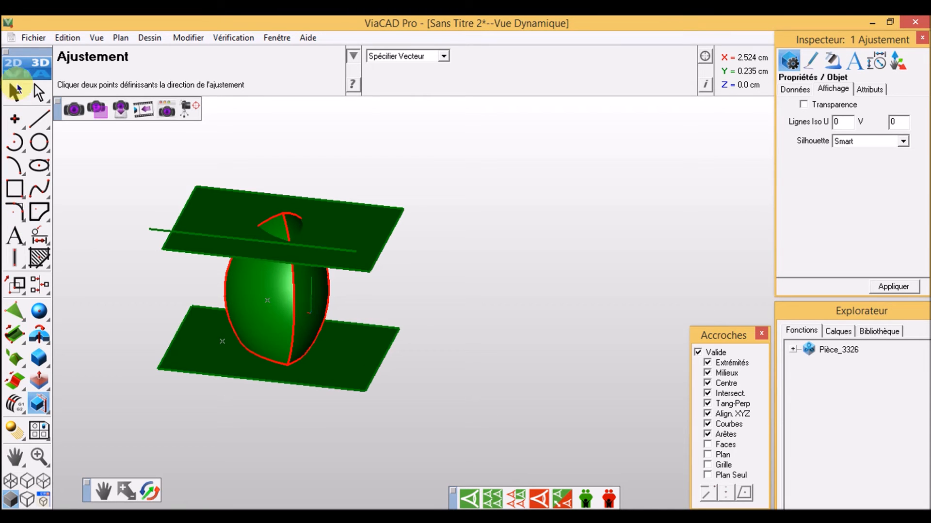
- Delete the lower flat surface together with its dependencies
click(15, 89)
click(184, 354)
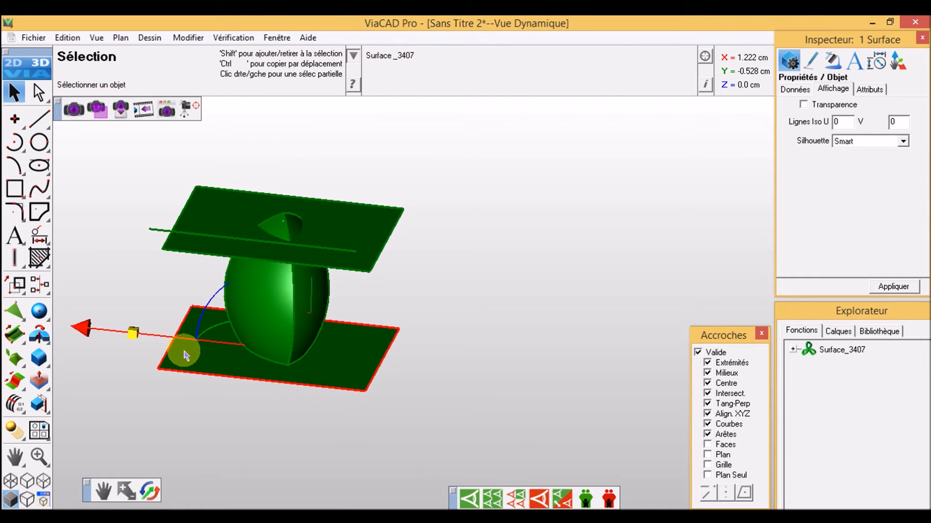
key(Delete)
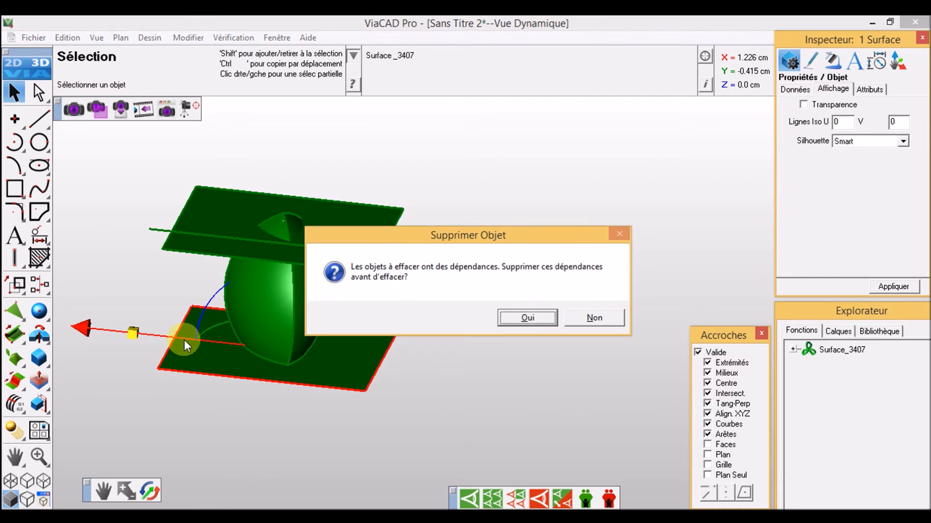
click(516, 315)
middle_drag(386, 360, 287, 376)
scroll(338, 273, up, 3)
middle_drag(338, 276, 212, 272)
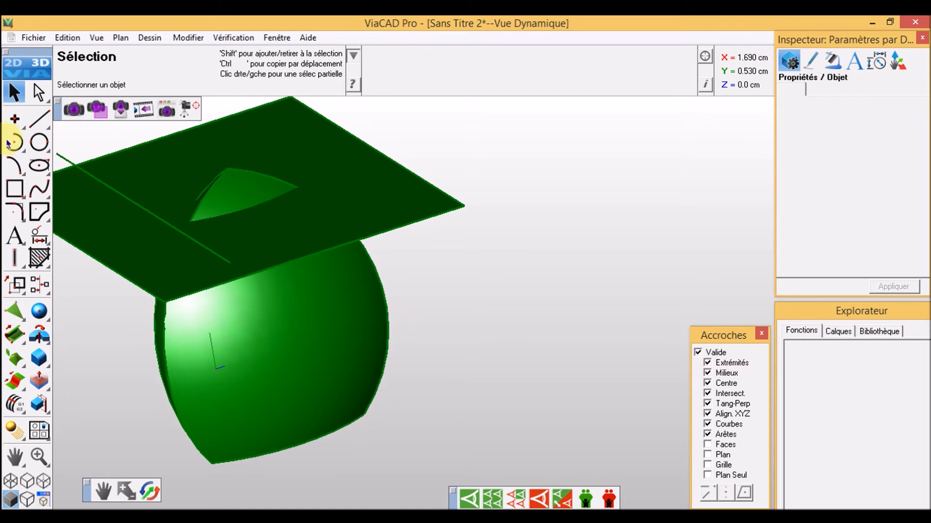
- Copy the remaining flat surface twice up the Y axis, first by about 0.012 cm and again by about 0.013 cm
scroll(380, 370, down, 3)
middle_drag(349, 358, 307, 377)
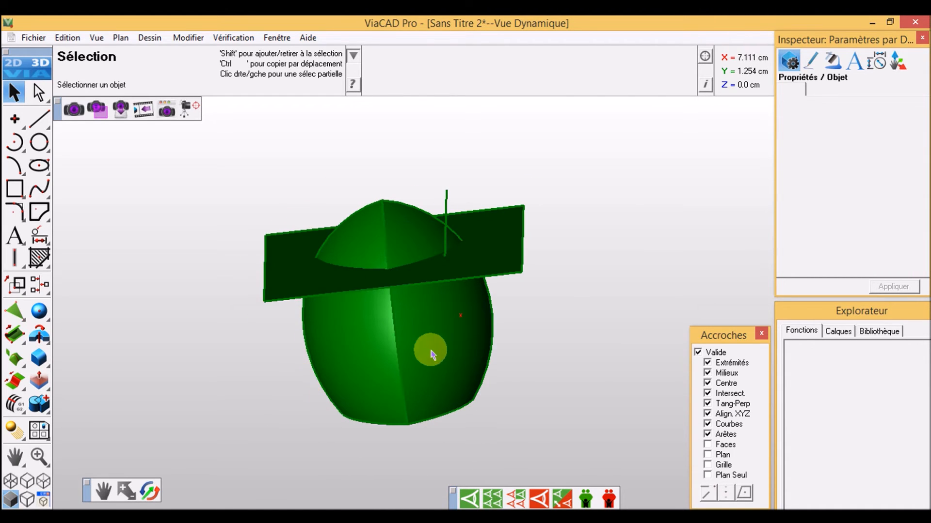
scroll(380, 212, up, 5)
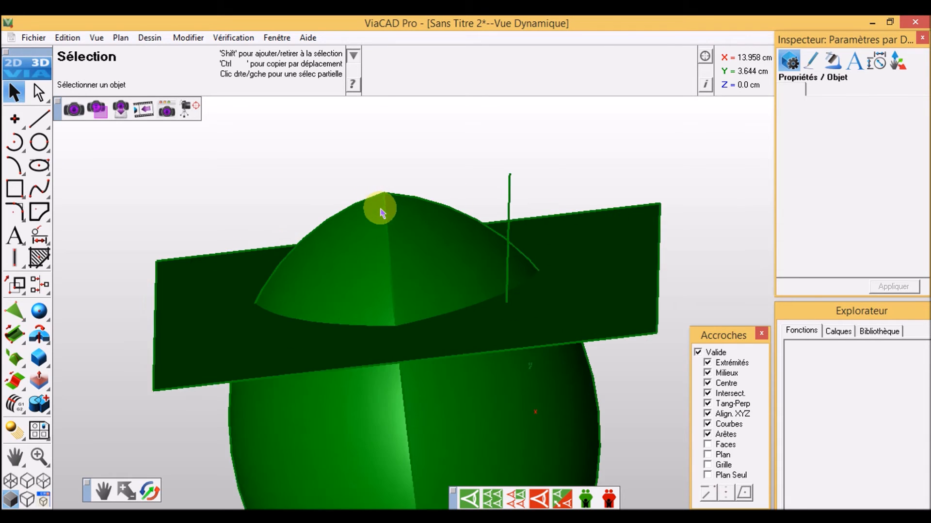
scroll(379, 208, down, 3)
middle_drag(297, 395, 290, 371)
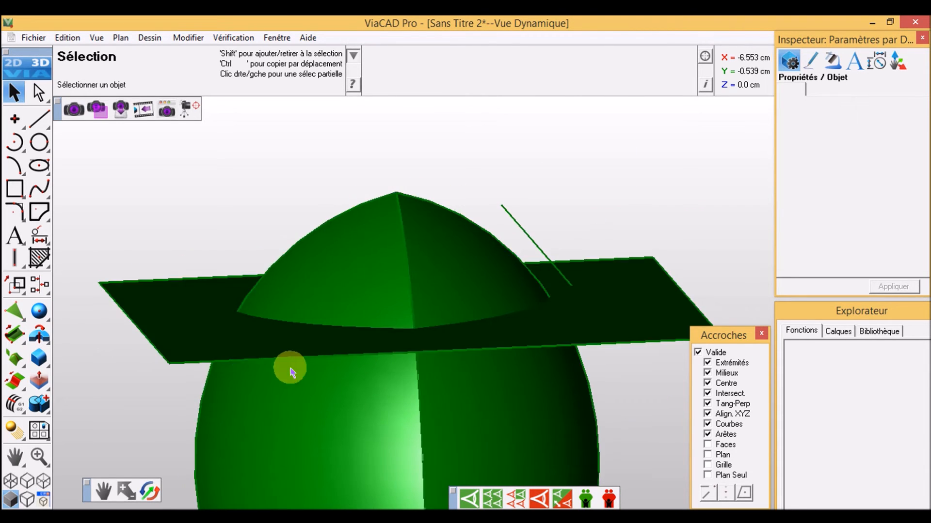
click(211, 340)
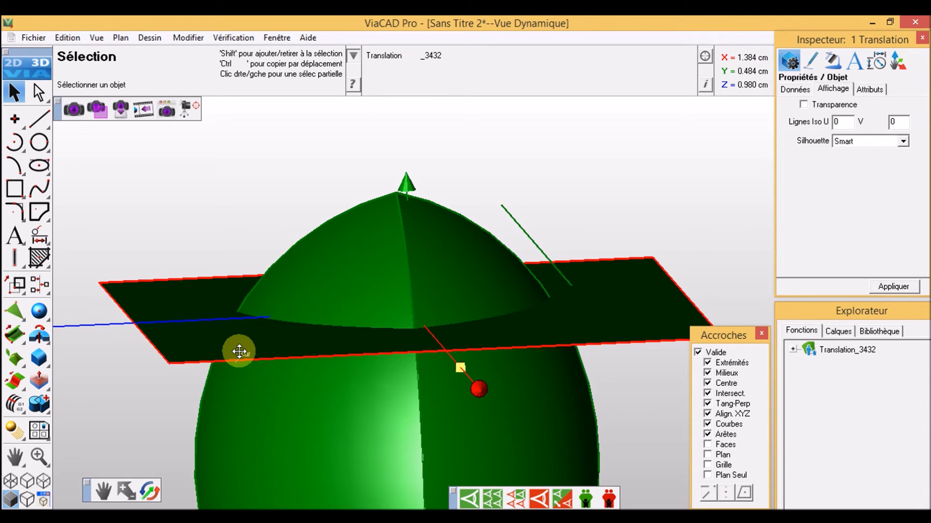
drag(406, 184, 406, 180)
mouse_move(436, 384)
middle_down()
mouse_move(431, 361)
mouse_move(427, 384)
middle_up()
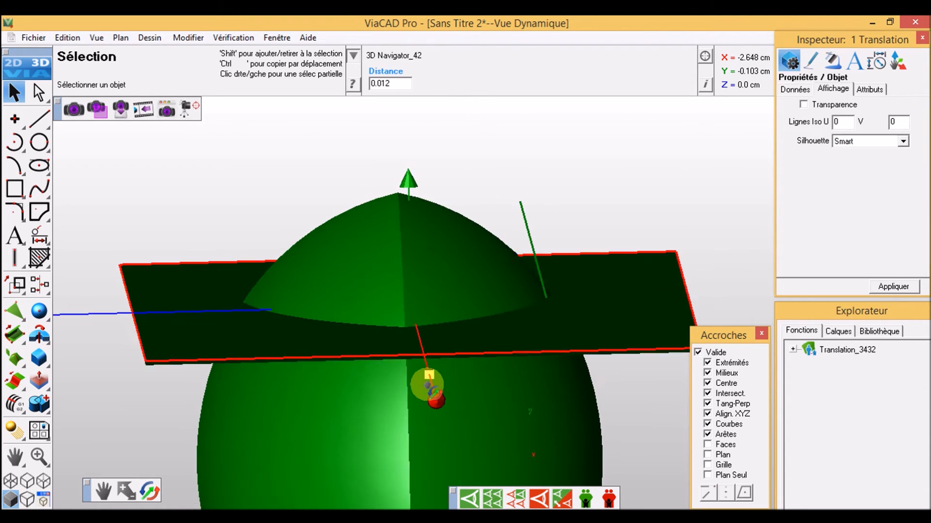
drag(413, 184, 409, 181)
middle_drag(295, 358, 206, 370)
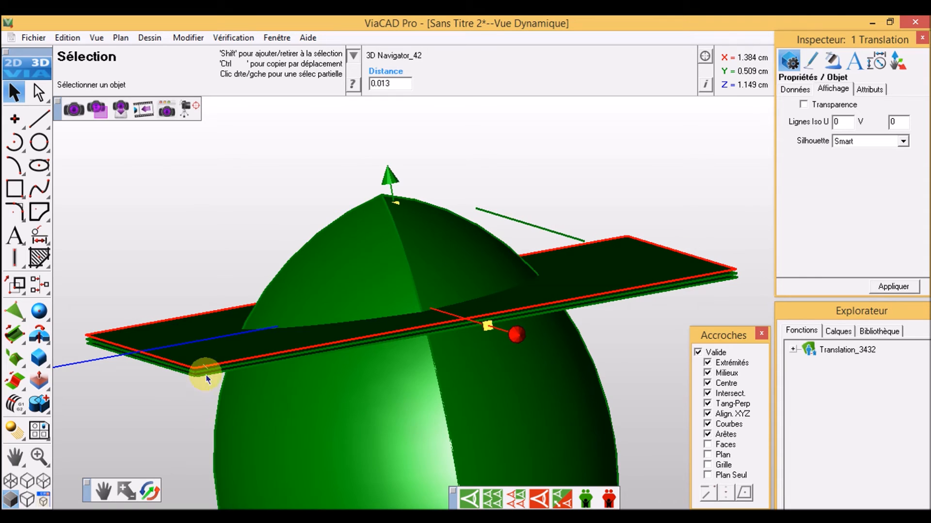
- Delete the middle one of the three closely stacked flat surfaces
scroll(209, 382, up, 5)
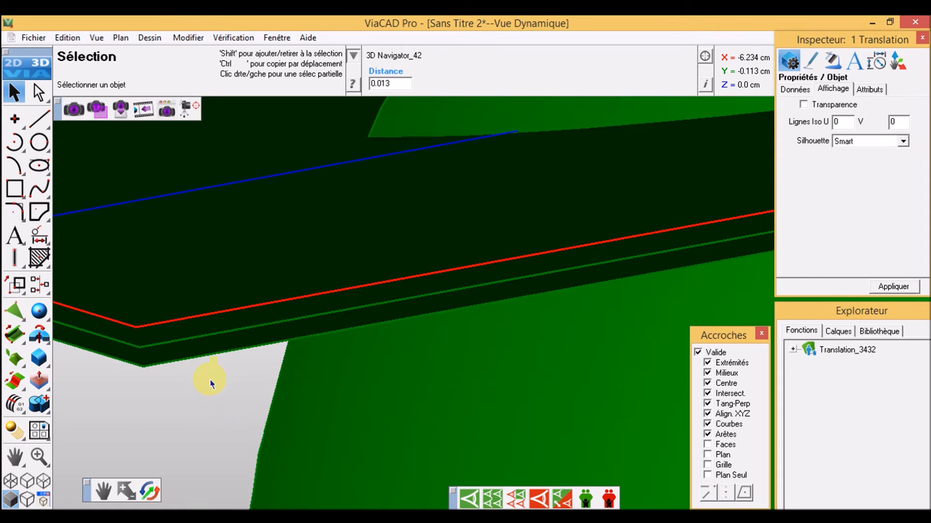
click(218, 335)
click(265, 341)
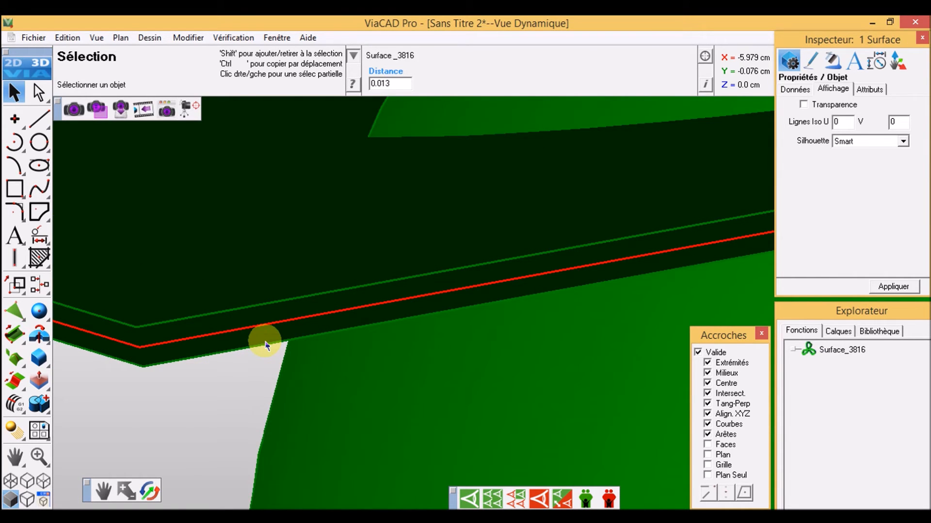
key(Escape)
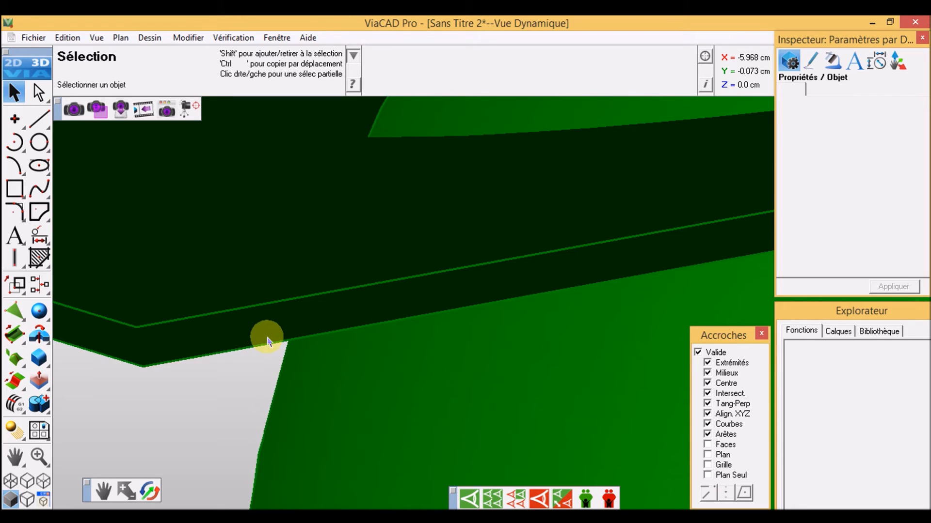
scroll(267, 341, down, 4)
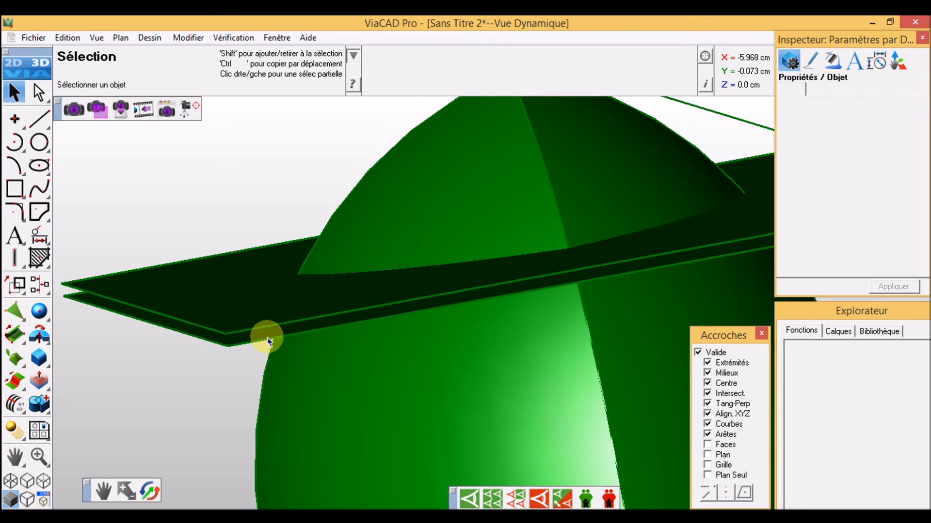
- Split the solid with the upper of the two stacked flat surfaces, and split the remaining body with the lower one
click(47, 407)
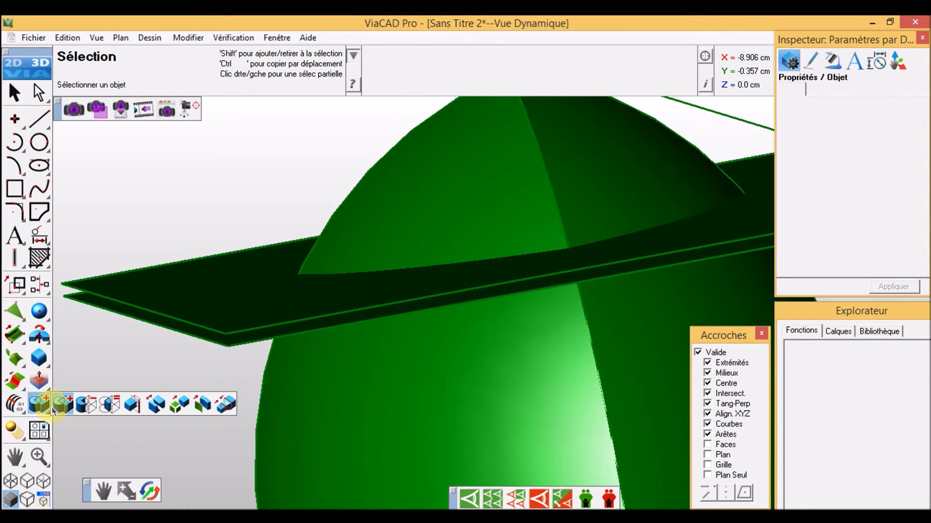
click(153, 413)
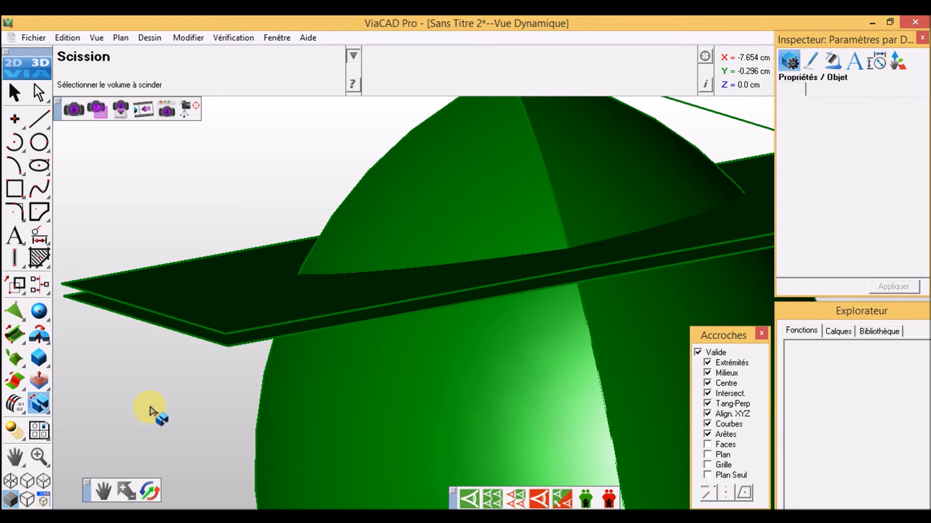
click(508, 187)
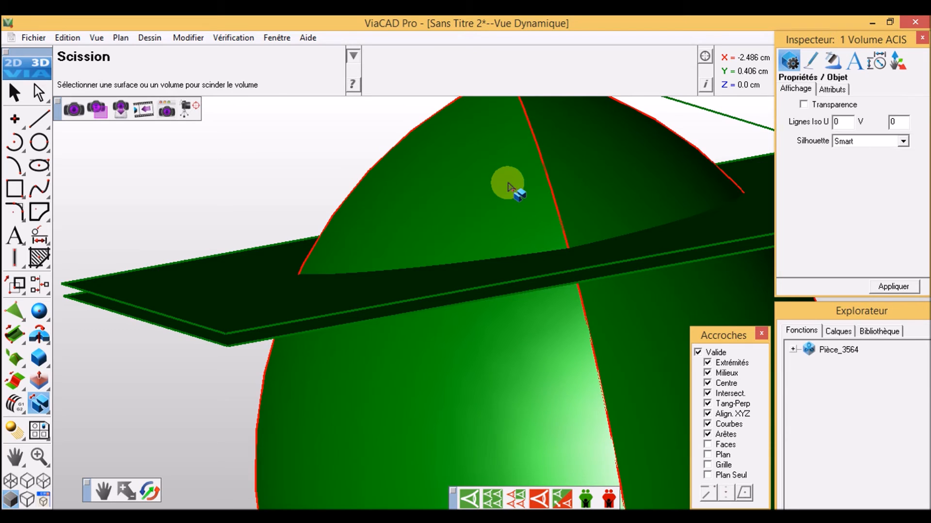
click(320, 320)
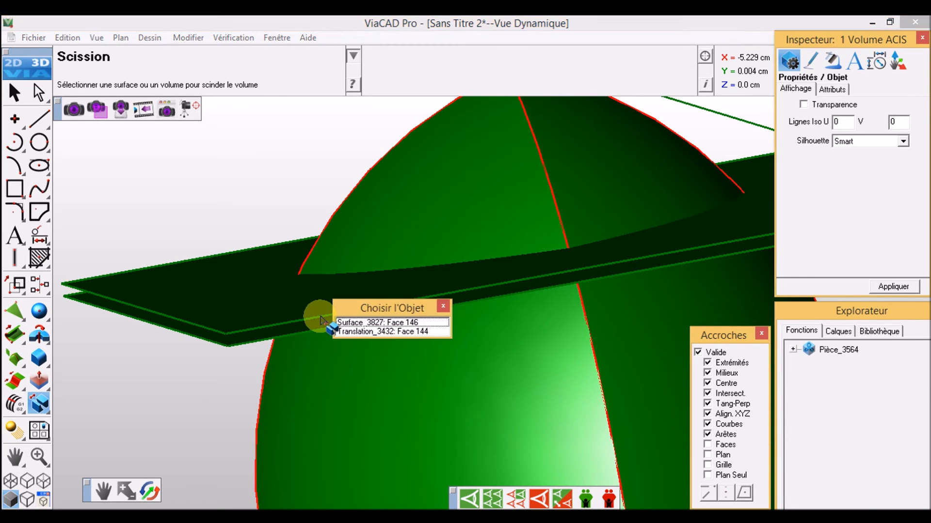
click(364, 323)
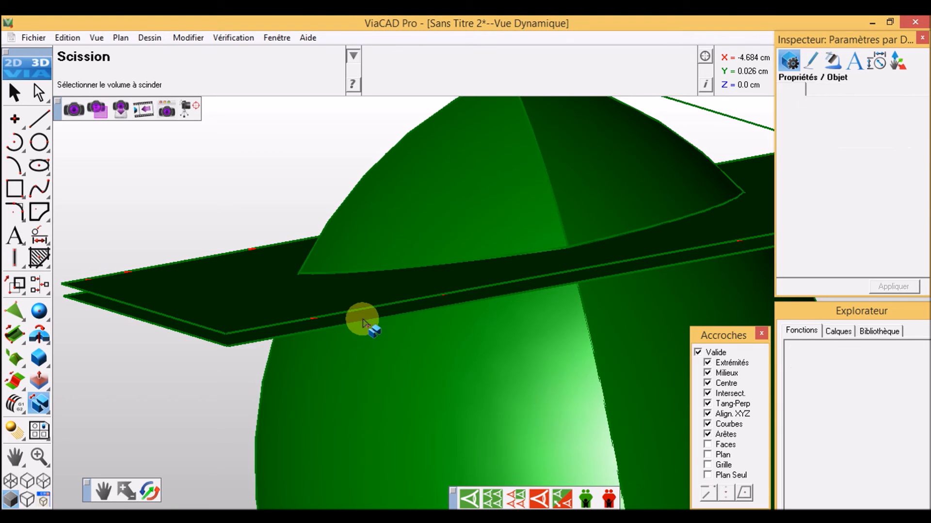
click(445, 383)
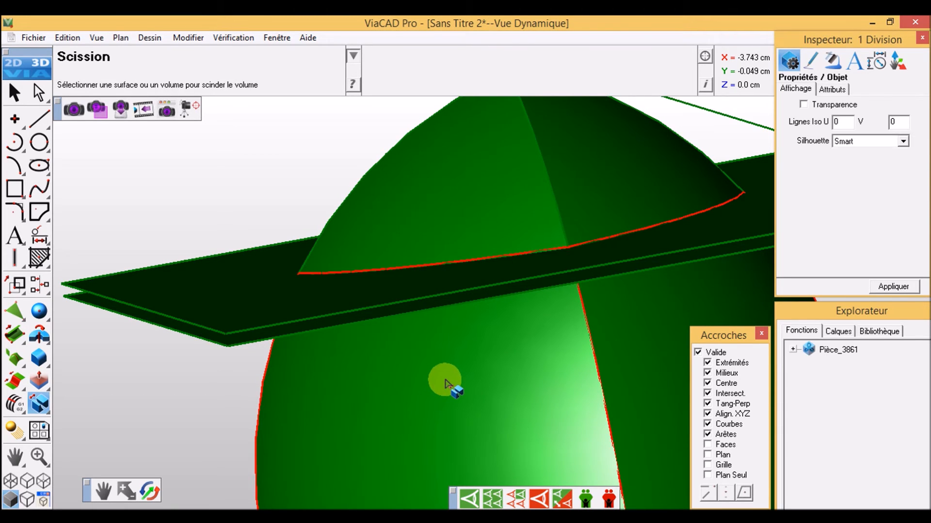
click(319, 334)
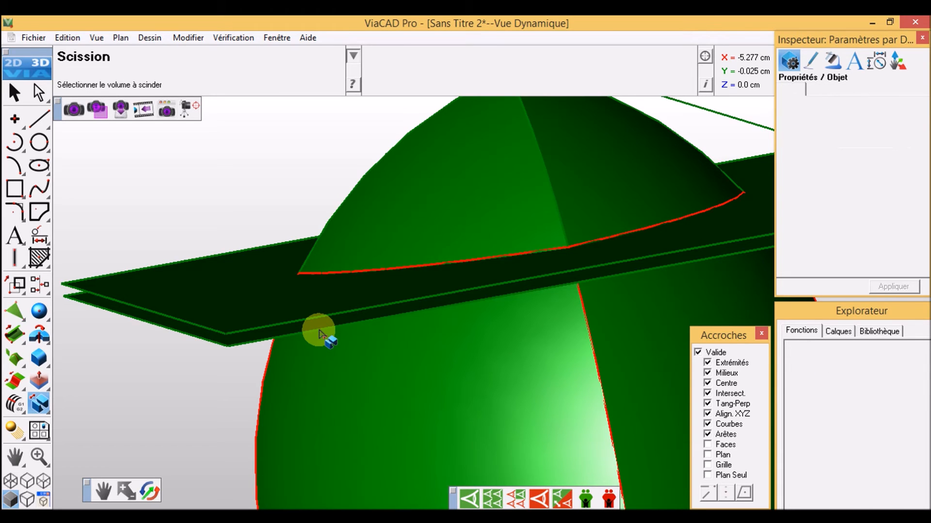
- Delete both flat cutting surfaces, including the dependencies of the upper one
middle_drag(266, 314, 291, 325)
scroll(288, 326, down, 1)
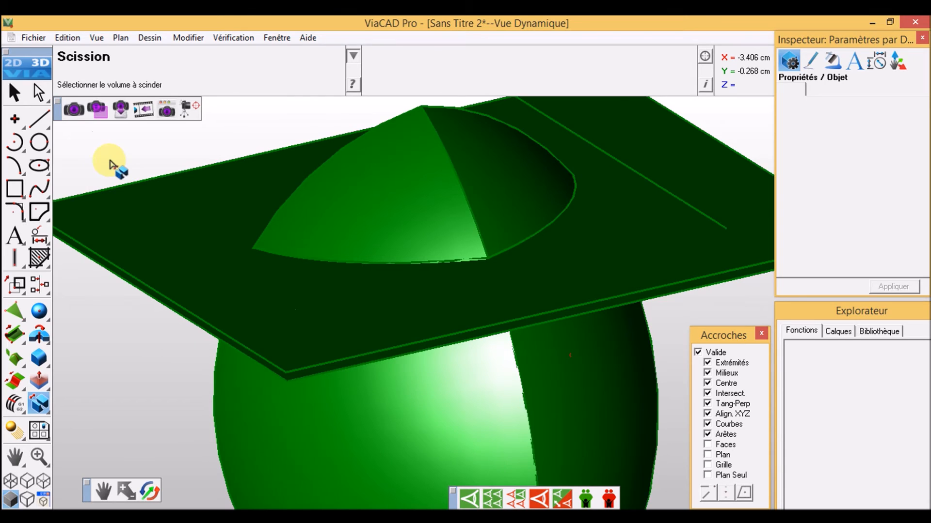
click(14, 94)
click(244, 311)
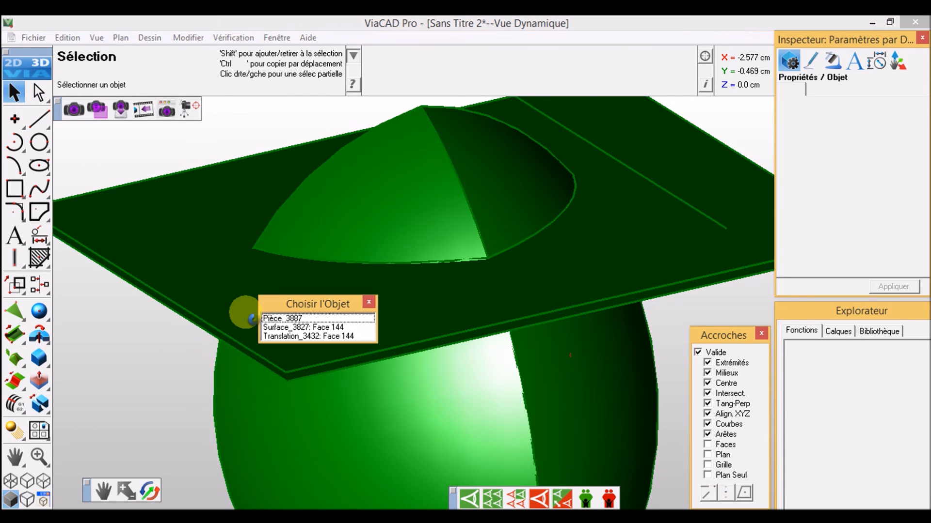
click(288, 328)
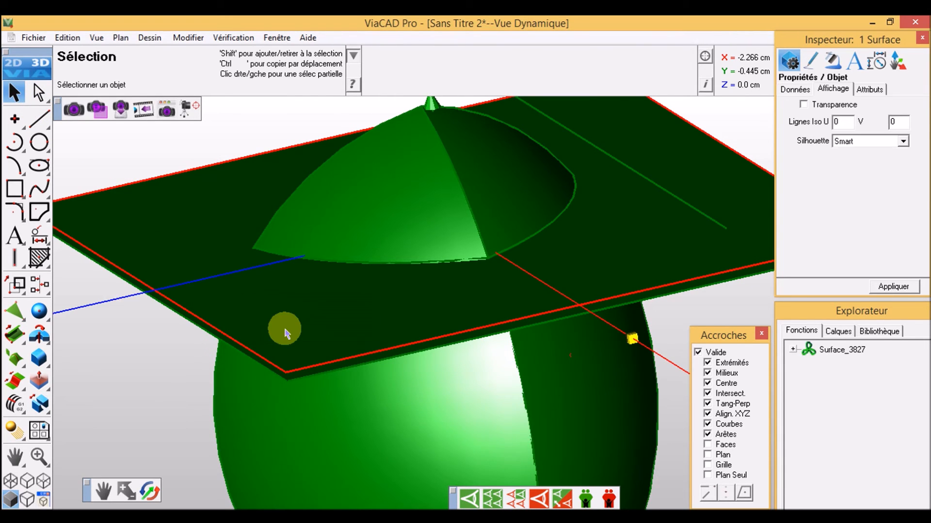
key(Delete)
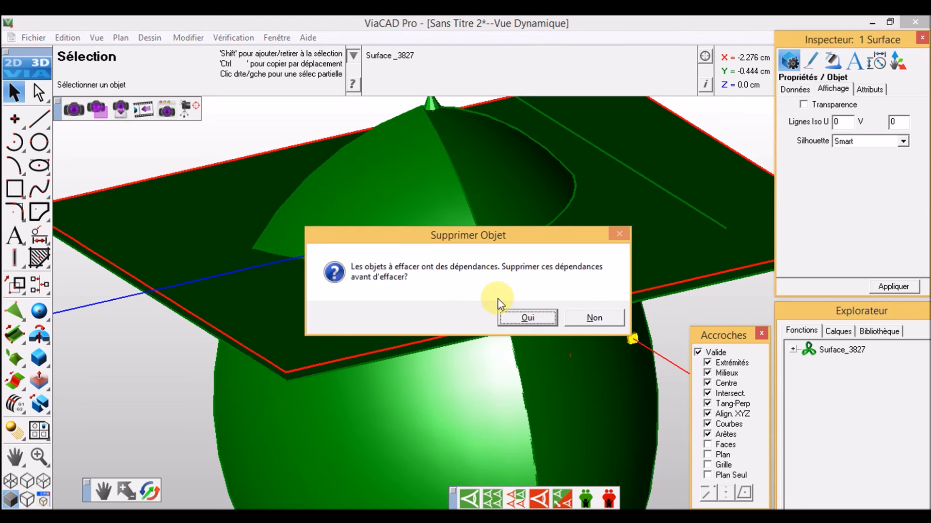
click(517, 318)
mouse_move(426, 326)
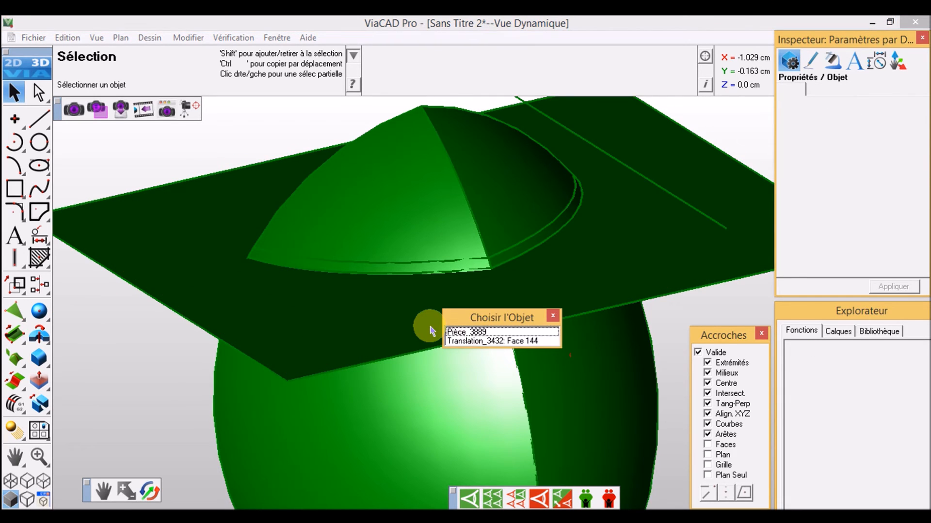
click(478, 341)
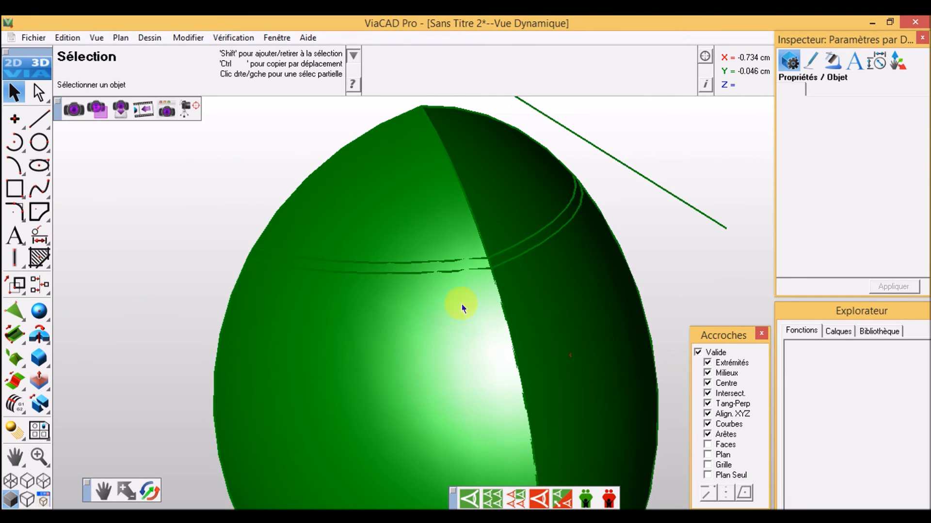
mouse_move(457, 267)
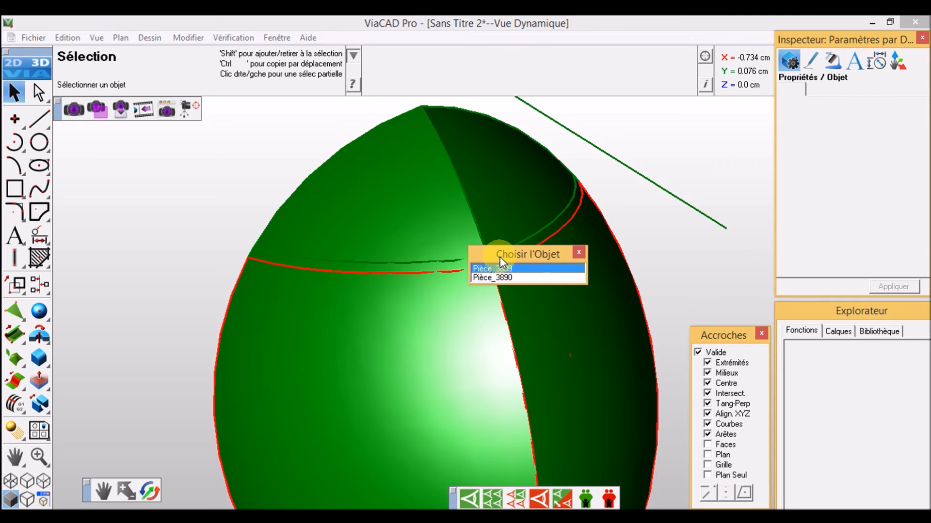
drag(523, 258, 526, 258)
click(422, 155)
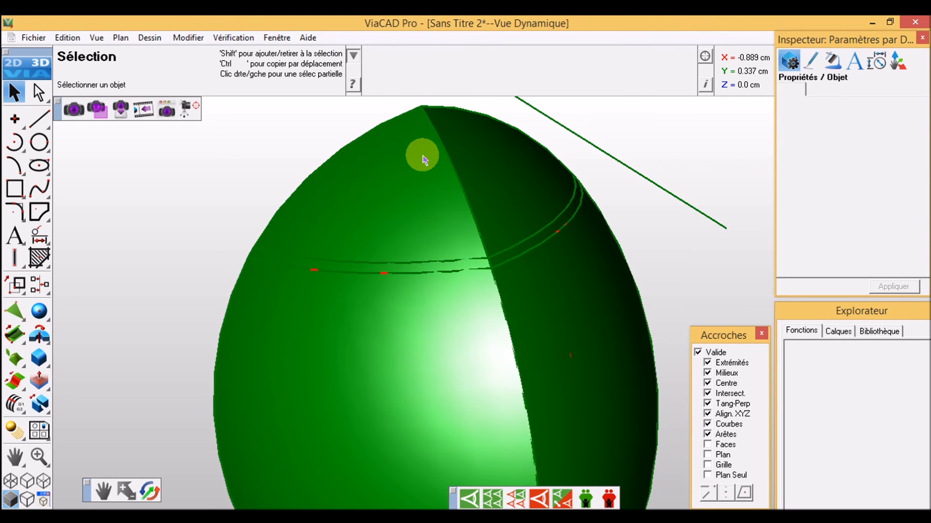
- Move the top cap about 0.034 cm upward along the Y axis
middle_drag(294, 203, 415, 257)
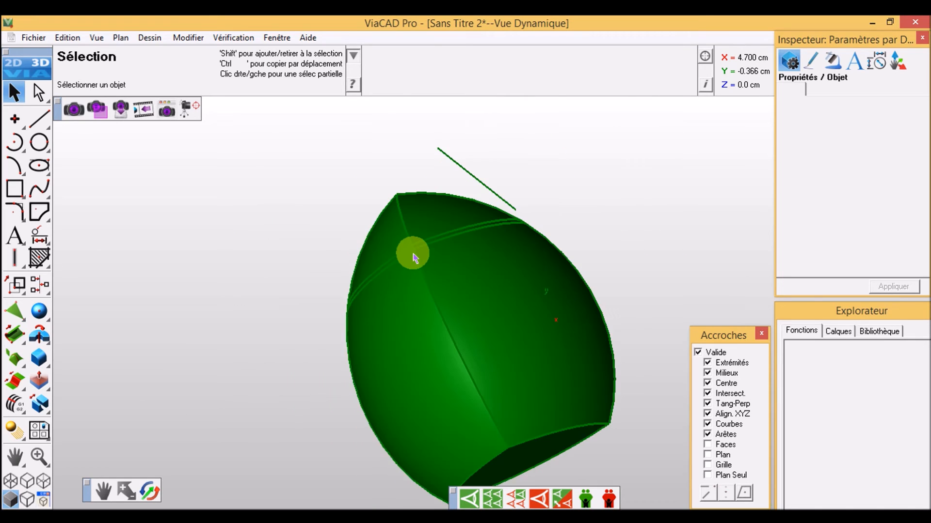
scroll(412, 254, up, 3)
click(430, 175)
middle_drag(430, 173, 511, 223)
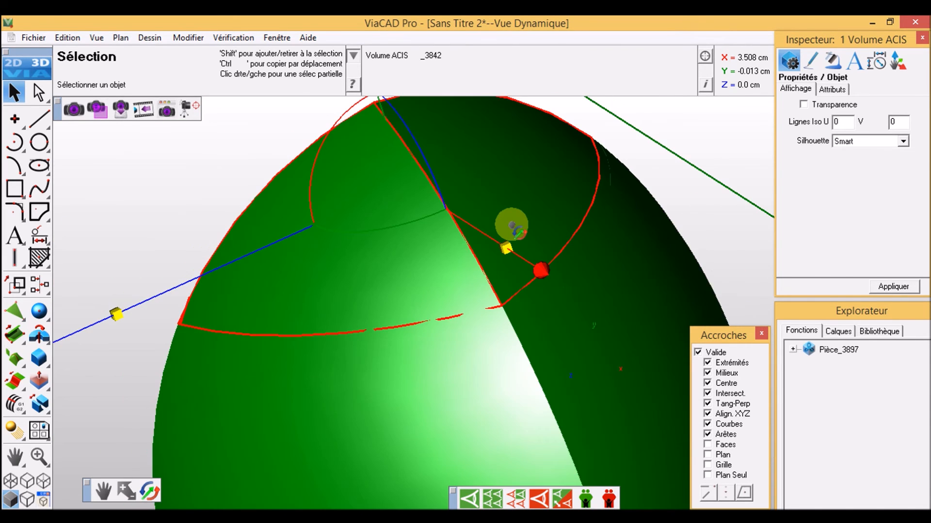
scroll(512, 225, down, 3)
drag(437, 149, 437, 140)
scroll(476, 278, up, 2)
scroll(476, 278, up, 2)
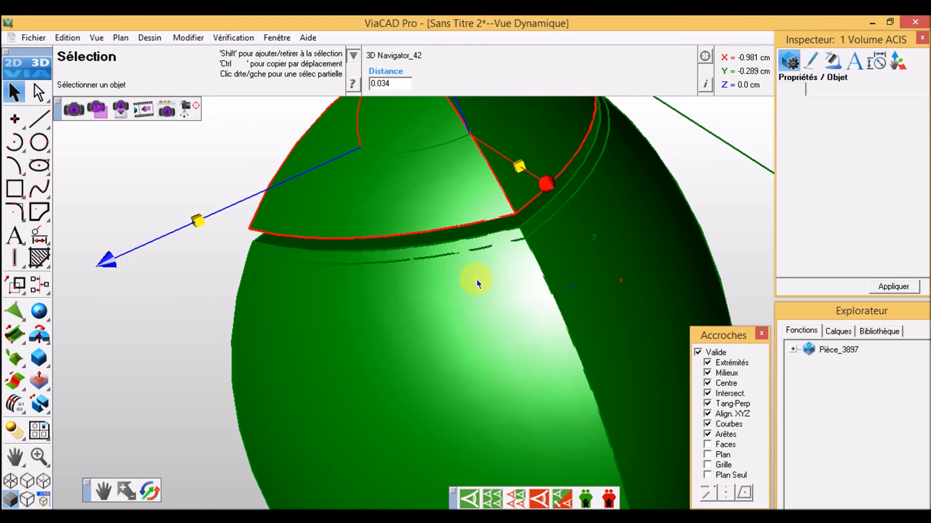
- Scale the thin slice between cap and body down slightly so it sits inset from the outer surface
click(484, 248)
click(18, 91)
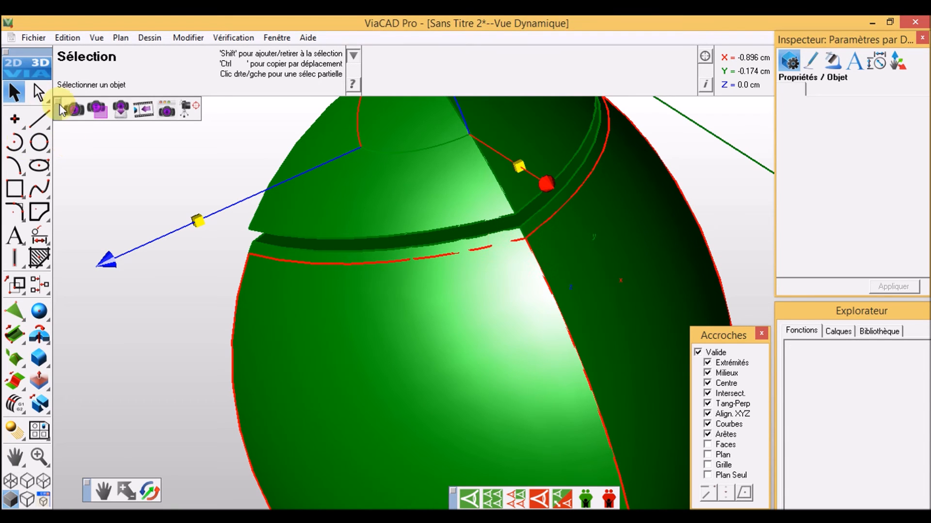
click(387, 262)
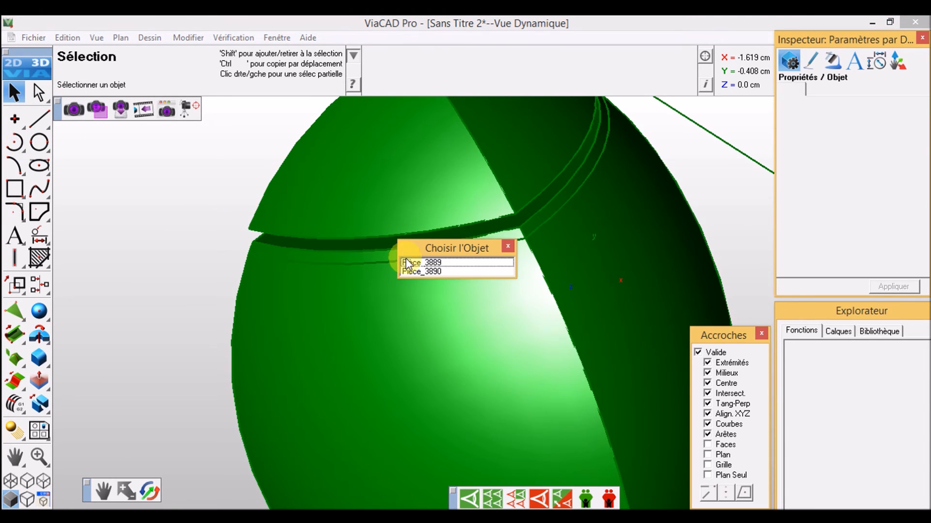
click(432, 271)
drag(547, 249, 518, 242)
click(238, 250)
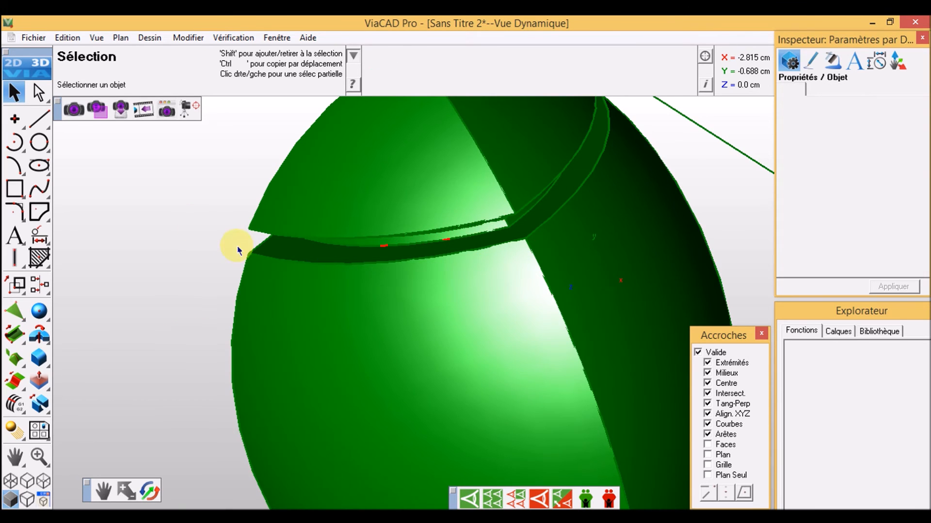
- Lower the top cap about 0.035 cm along the Y axis to narrow its gap to the body
scroll(296, 334, up, 1)
scroll(295, 334, down, 2)
middle_drag(294, 334, 357, 272)
click(392, 188)
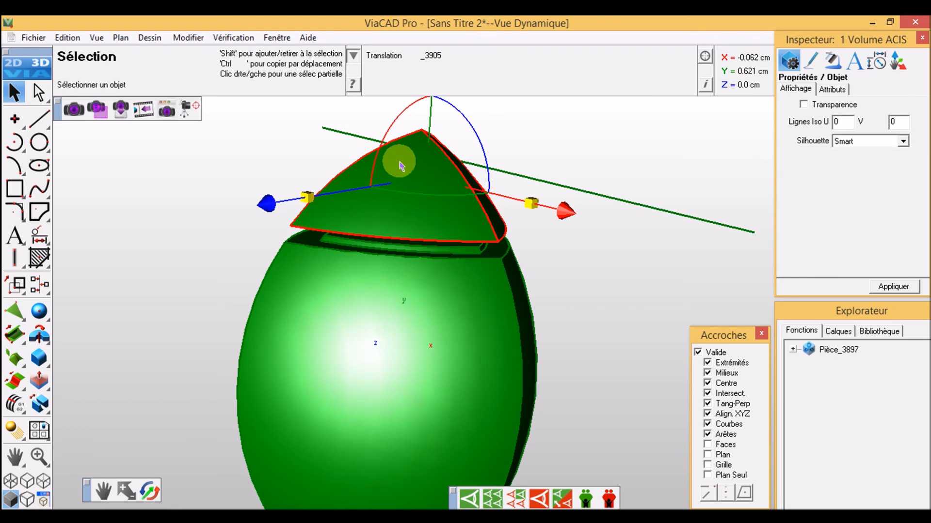
scroll(422, 155, down, 3)
click(428, 124)
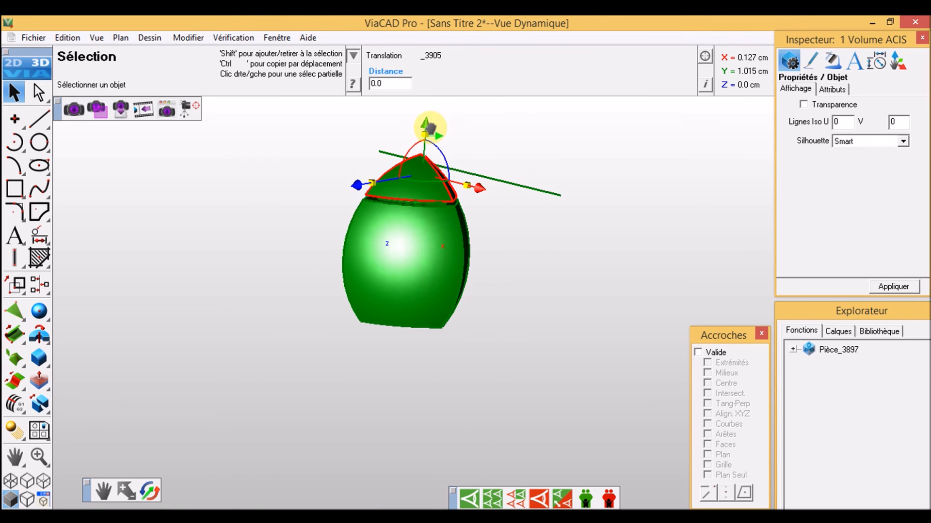
scroll(477, 227, down, 1)
scroll(478, 227, up, 2)
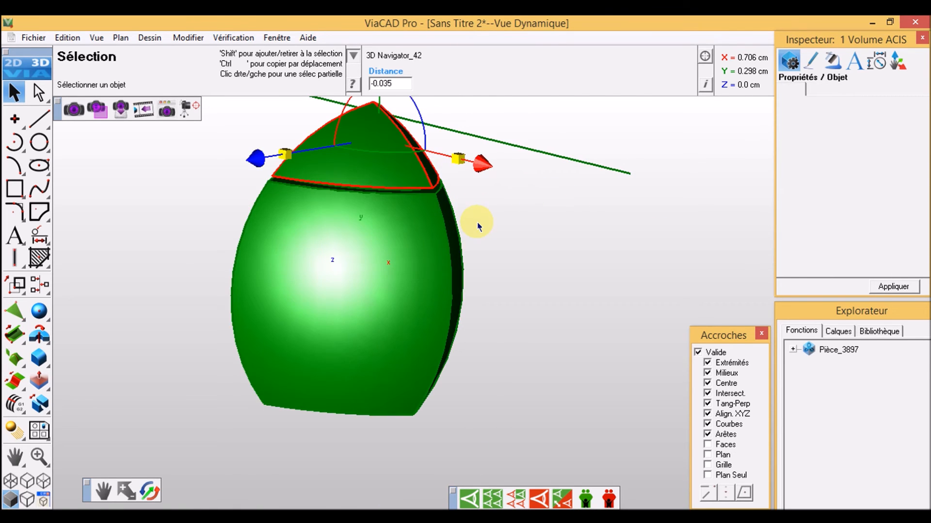
- Round the three lengthwise edges of the main body with constant fillets of 0.10 cm radius
middle_drag(478, 226, 437, 272)
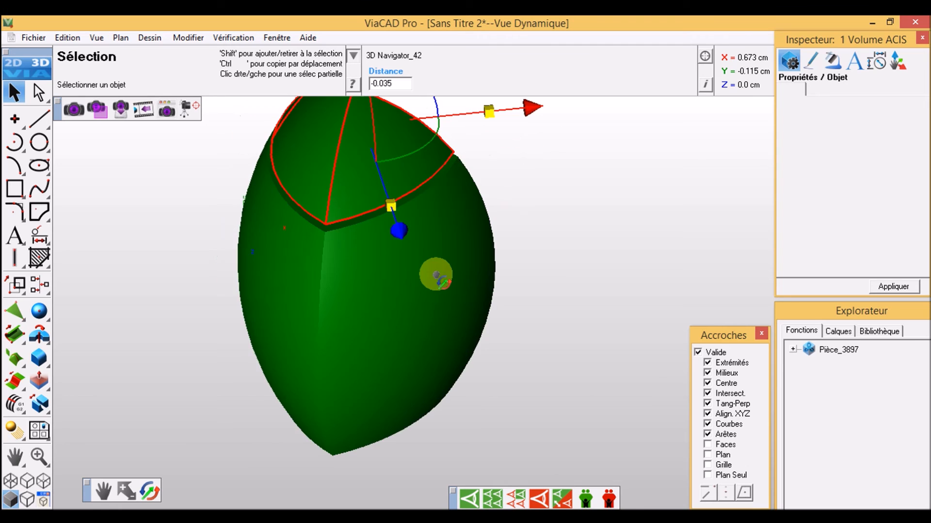
middle_drag(315, 260, 502, 242)
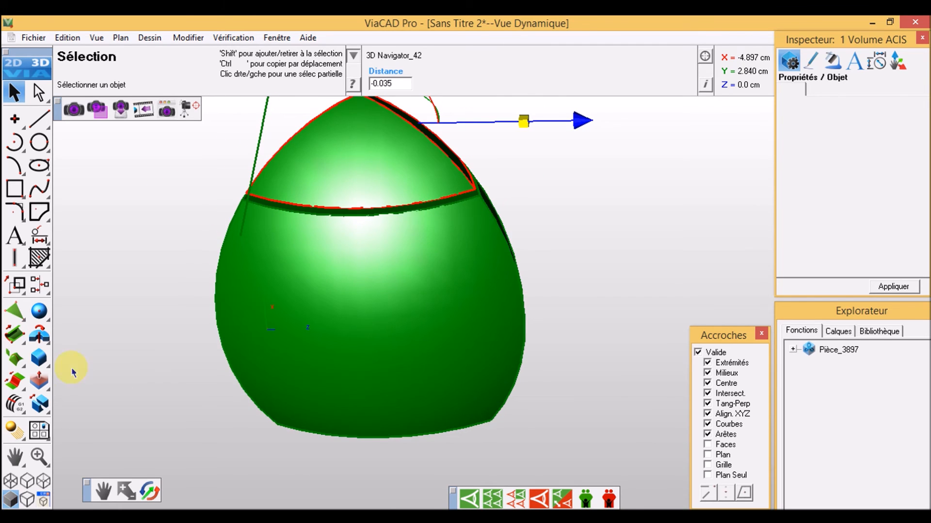
middle_drag(330, 184, 332, 243)
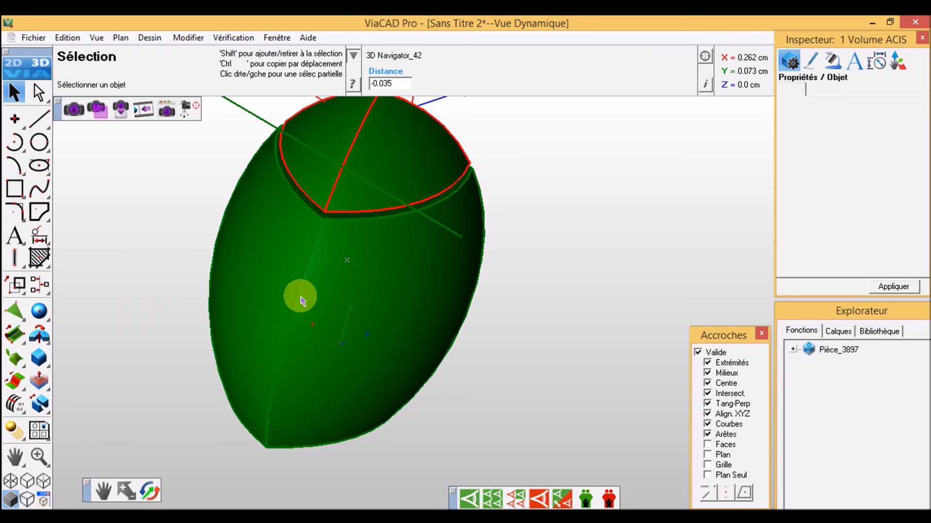
middle_drag(308, 284, 209, 216)
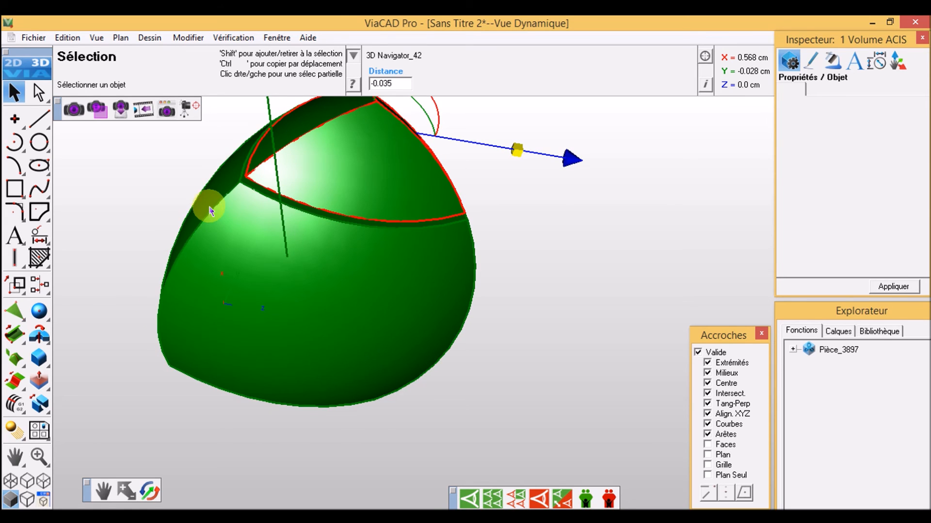
click(38, 358)
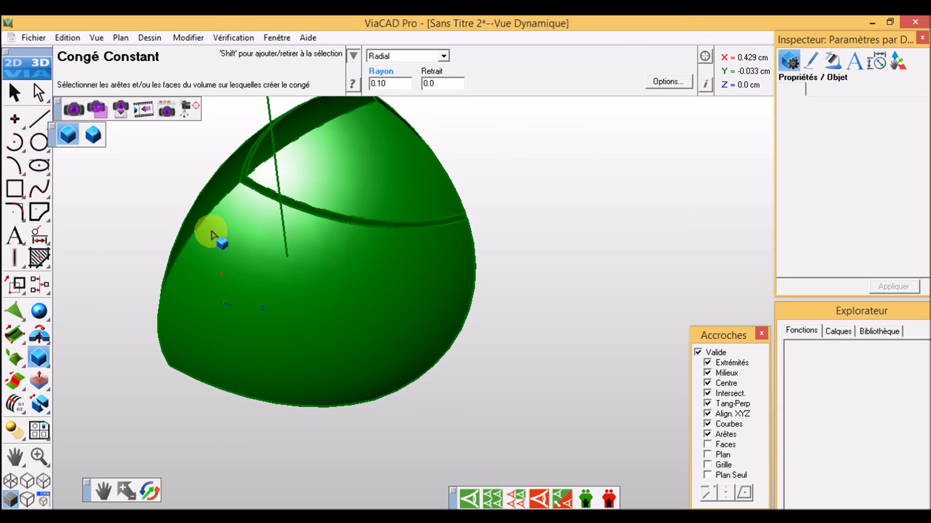
click(202, 221)
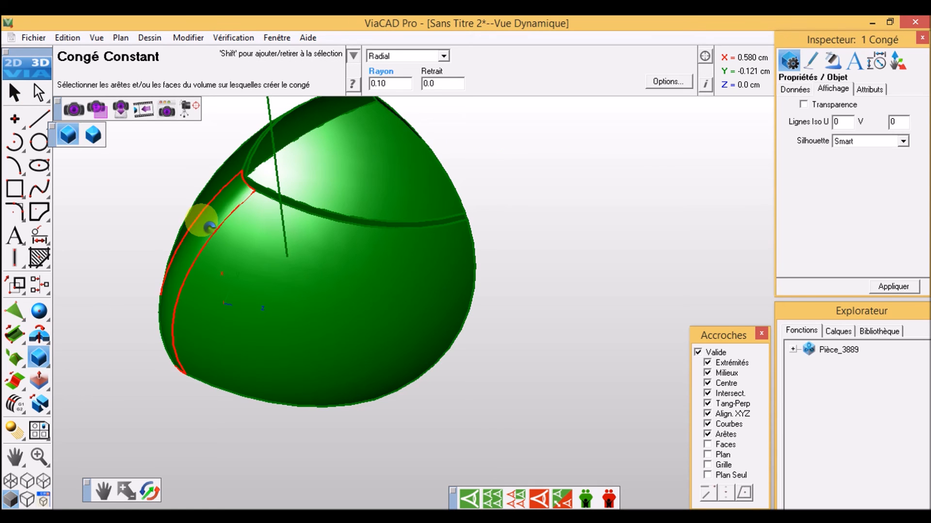
middle_drag(204, 221, 97, 208)
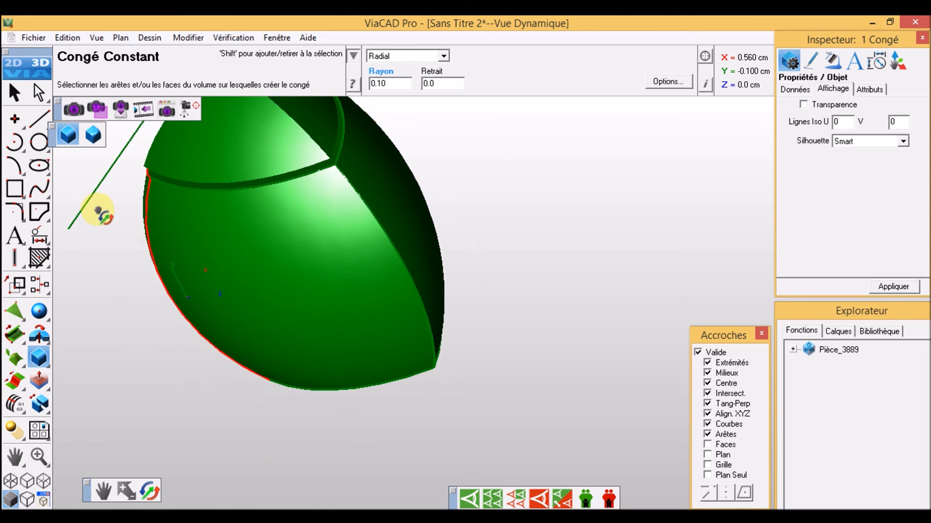
click(383, 233)
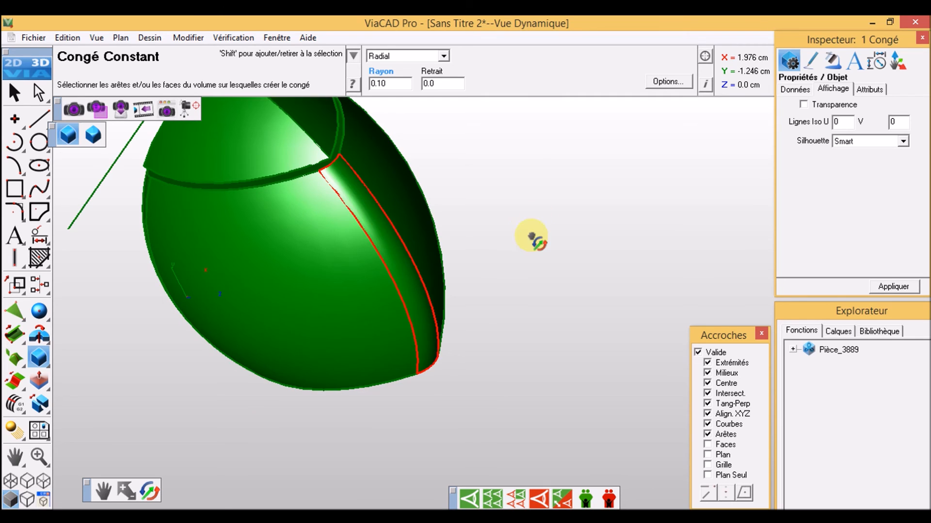
middle_drag(534, 239, 456, 306)
middle_drag(499, 264, 422, 318)
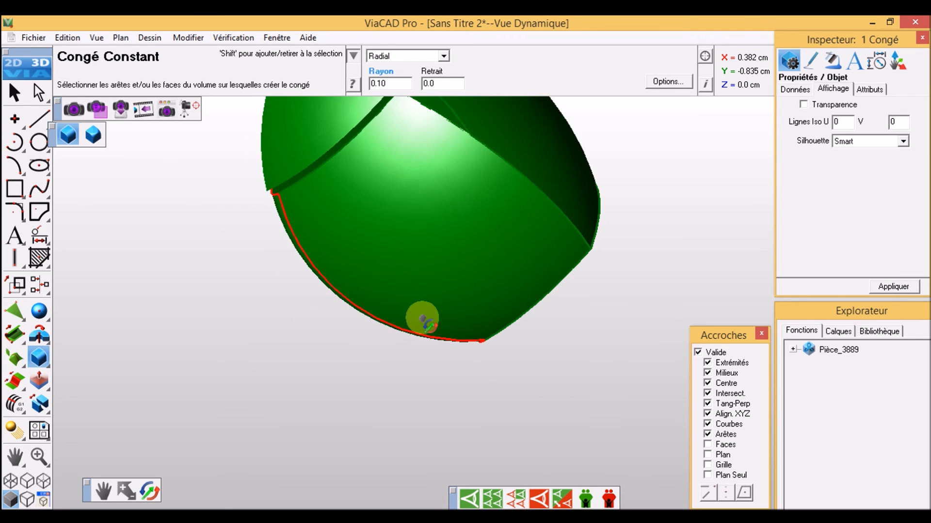
click(528, 181)
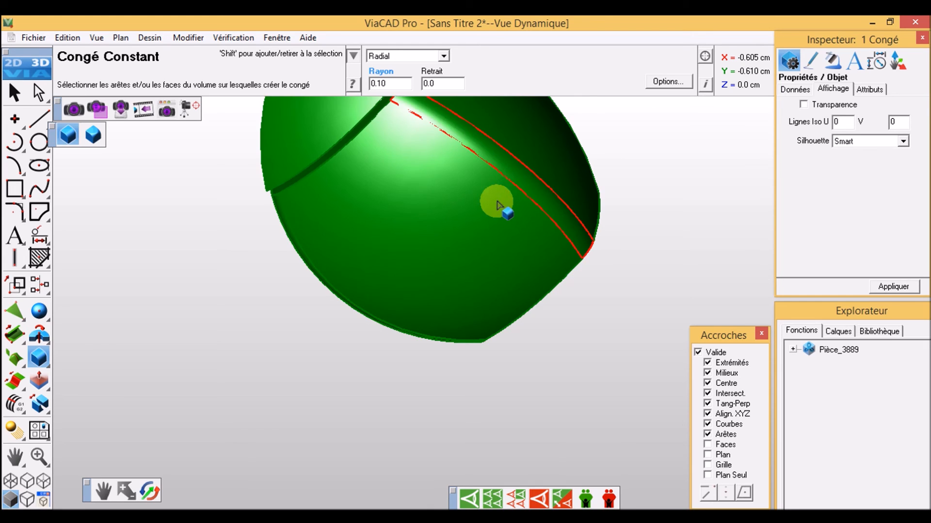
- Examine the rounded body edges and the gap beneath the cap from several sides
scroll(499, 202, down, 3)
middle_drag(434, 198, 551, 129)
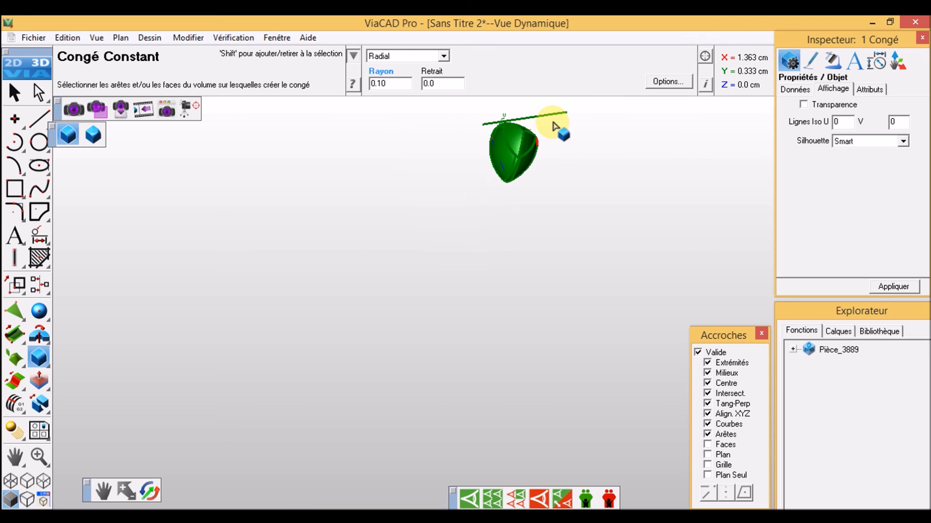
scroll(548, 135, up, 5)
middle_drag(387, 305, 318, 254)
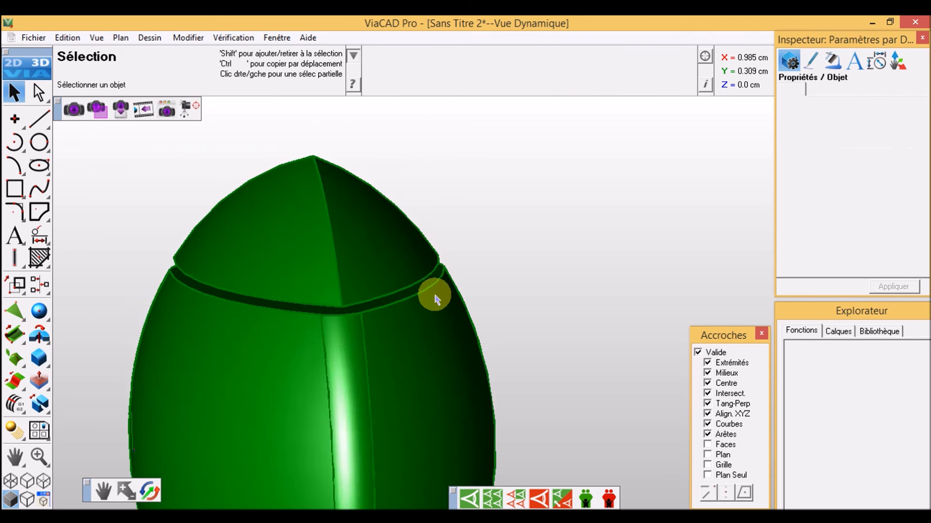
scroll(434, 295, down, 4)
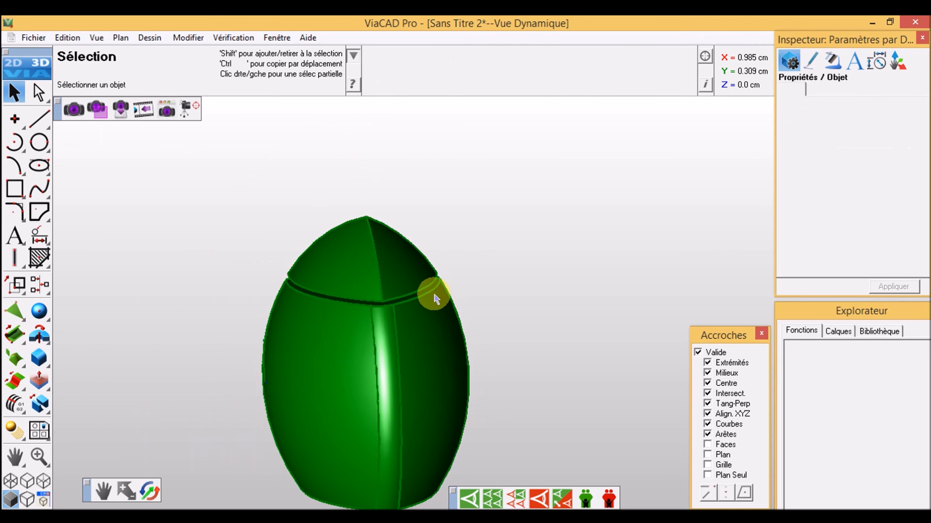
mouse_move(425, 234)
middle_down()
mouse_move(432, 307)
mouse_move(412, 297)
mouse_move(411, 224)
mouse_move(410, 235)
middle_up()
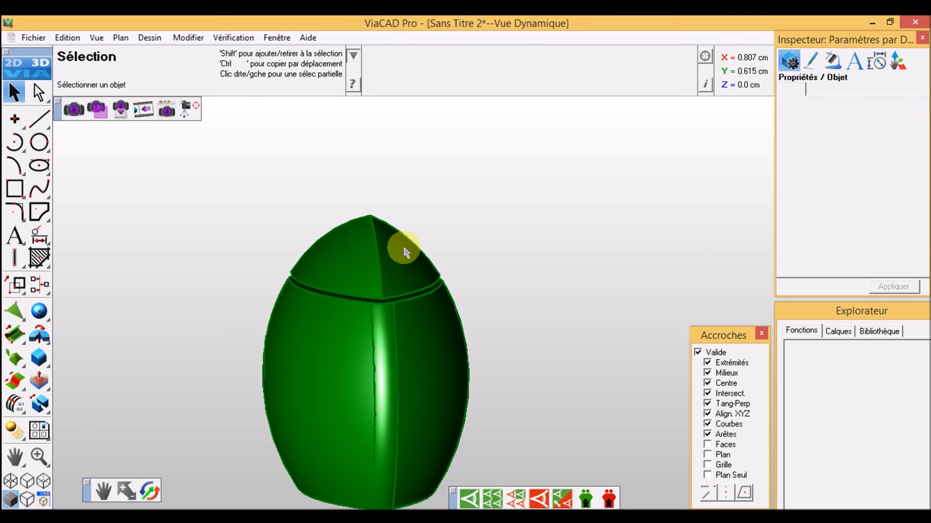
scroll(417, 376, down, 3)
- Draw a rectangle about 22.5 by 14.6 cm around the solids in the right-side view
key(5)
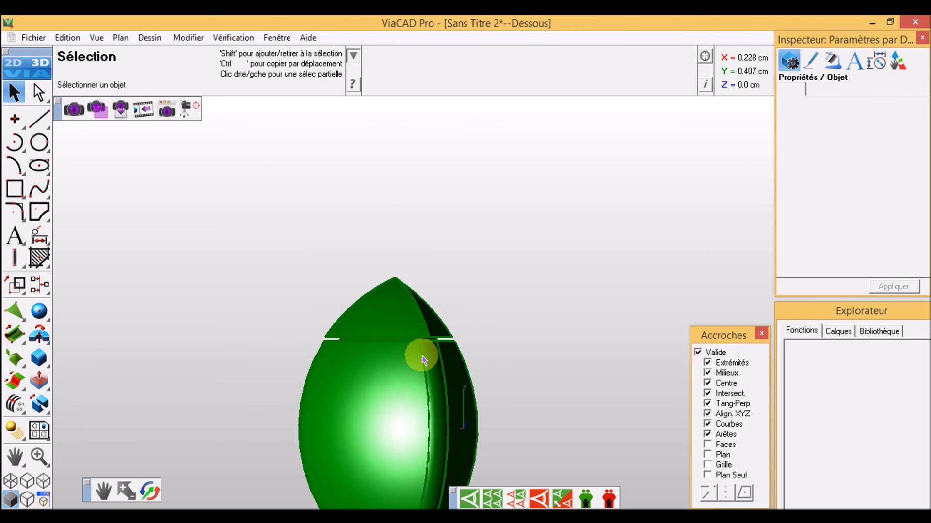
scroll(422, 356, down, 2)
key(6)
scroll(473, 303, up, 5)
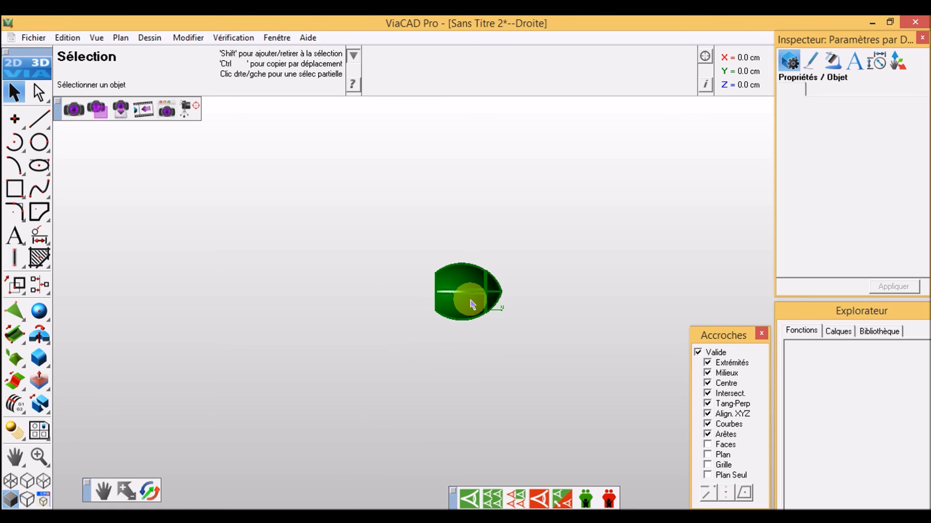
click(15, 188)
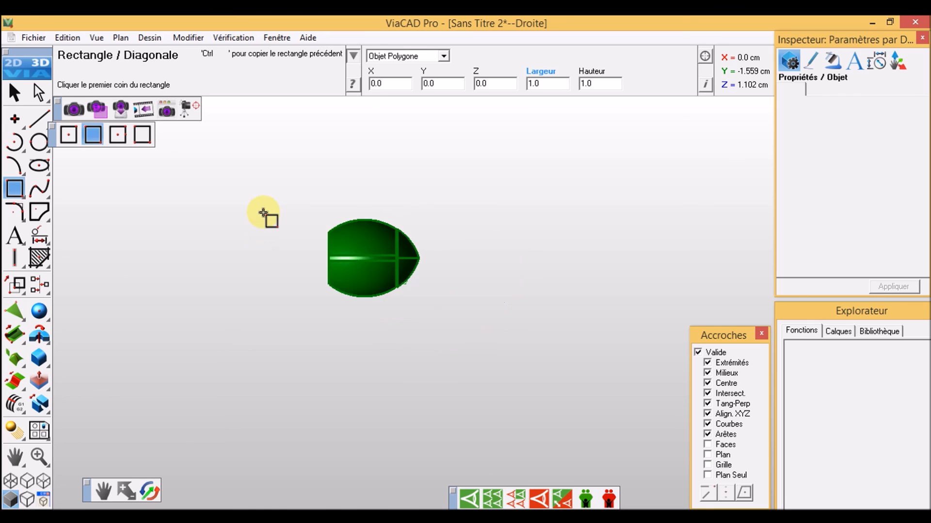
scroll(263, 214, down, 3)
middle_drag(252, 204, 331, 304)
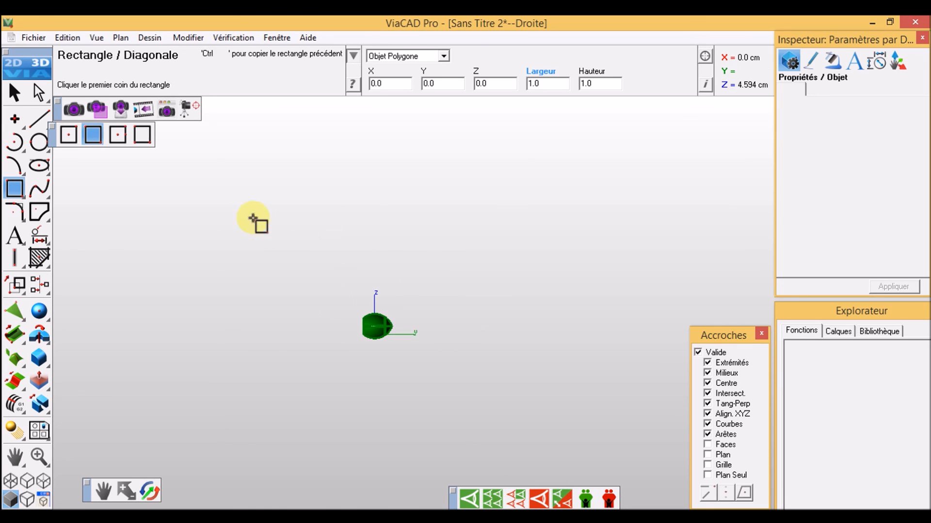
click(164, 189)
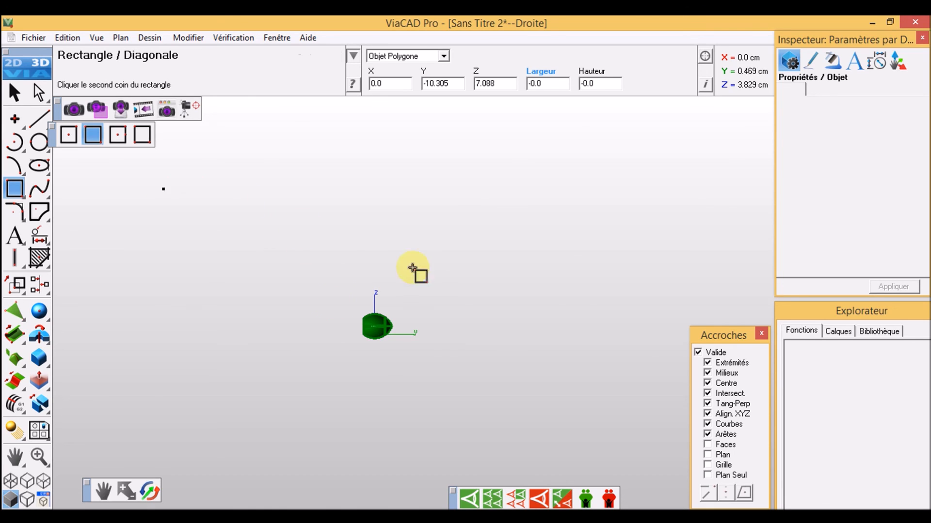
click(624, 487)
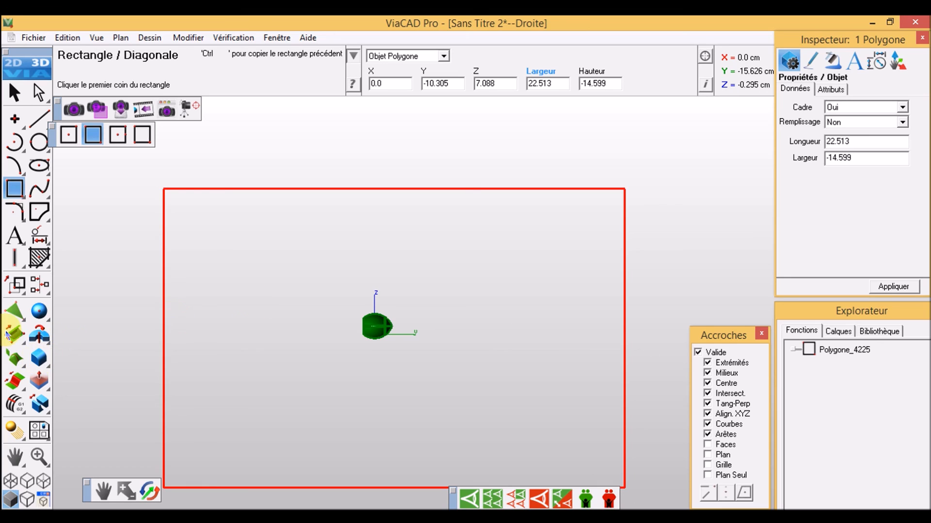
- Create a flat cover surface from the large rectangle around the solids
drag(17, 338, 102, 335)
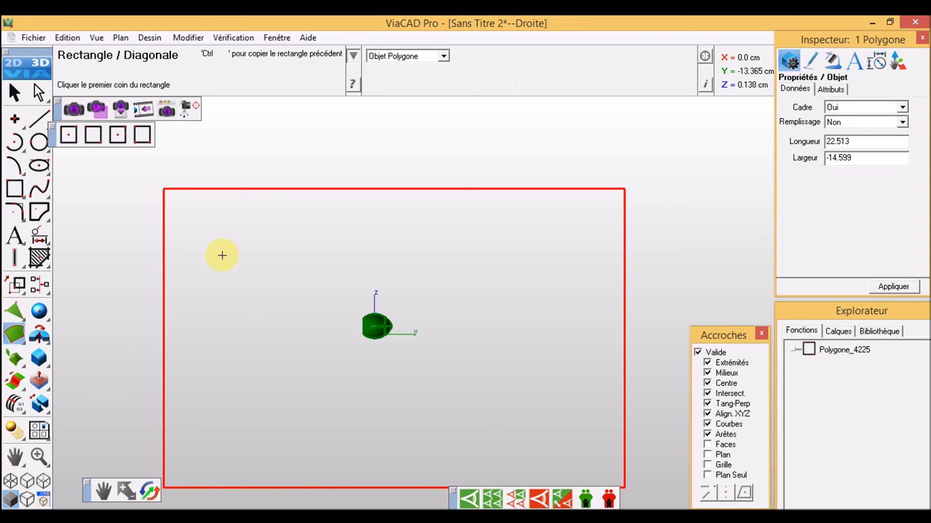
click(282, 190)
right_drag(374, 343, 441, 261)
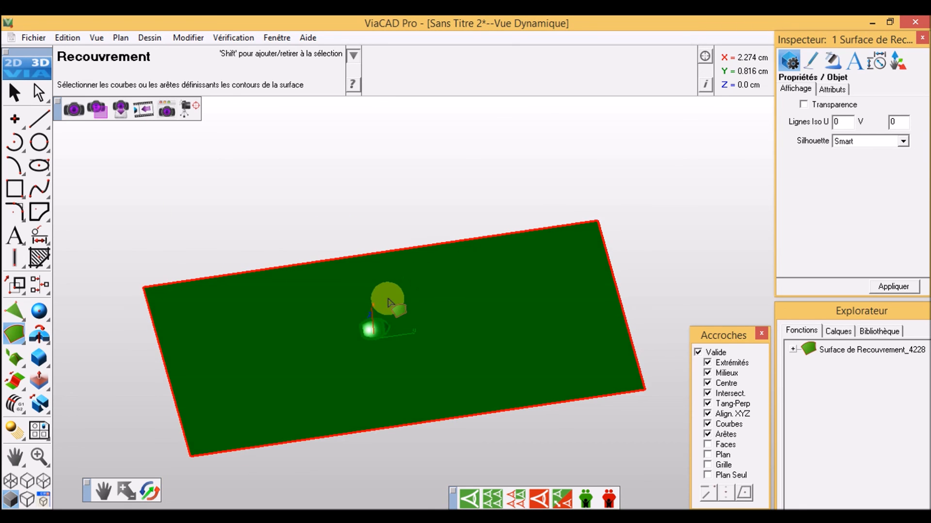
- Select the cap, slice and body together and move them about 0.312 cm along the Y axis
scroll(389, 301, up, 4)
middle_drag(313, 329, 343, 229)
scroll(366, 285, up, 4)
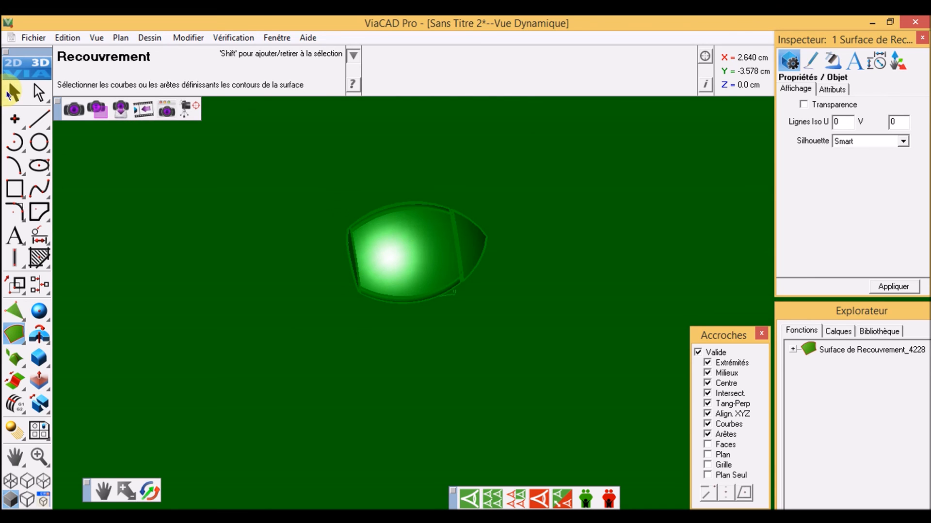
click(14, 93)
drag(290, 154, 515, 309)
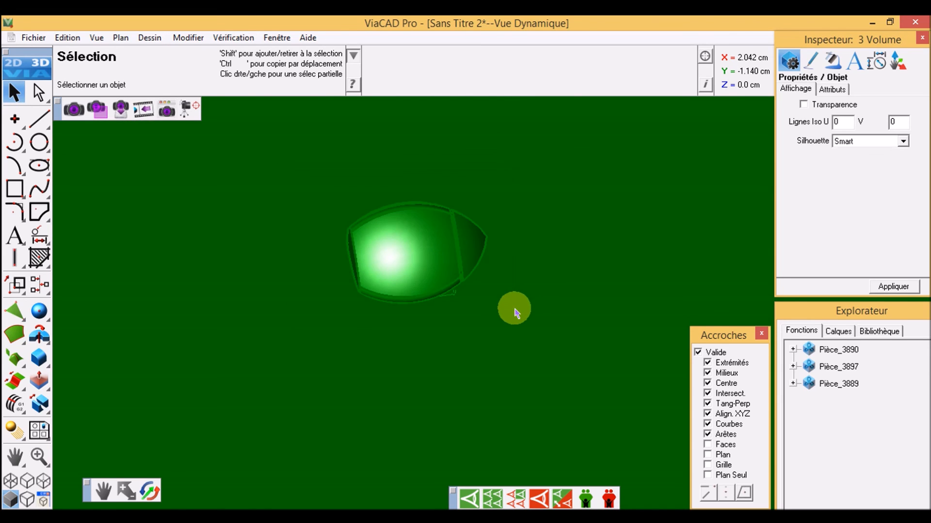
drag(458, 179, 354, 212)
drag(432, 137, 432, 117)
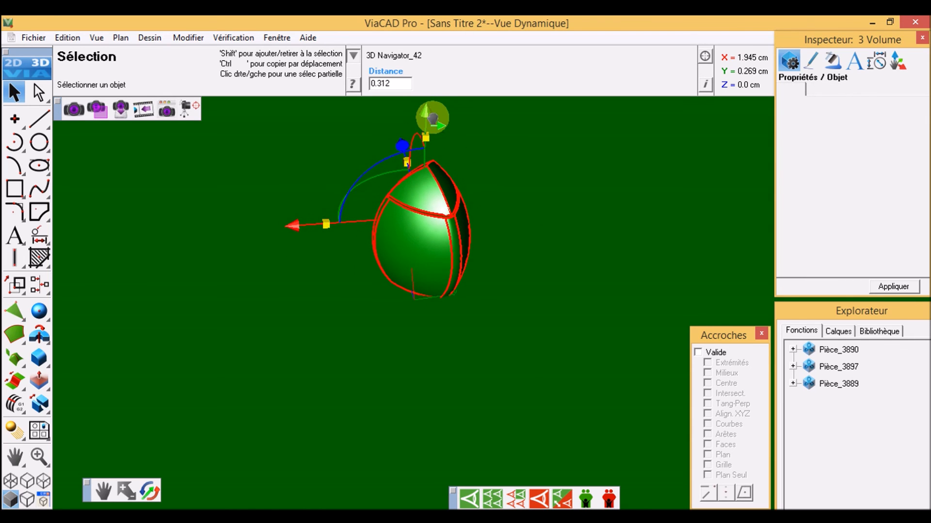
- Scale the three selected solids uniformly by about 2.03 and move them about 0.745 cm along the Y axis
middle_drag(374, 273, 329, 299)
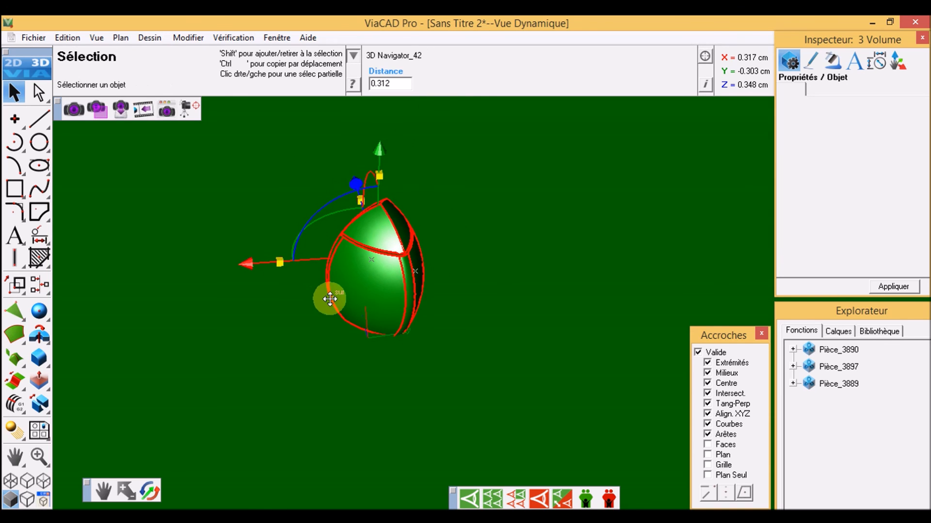
drag(278, 262, 180, 275)
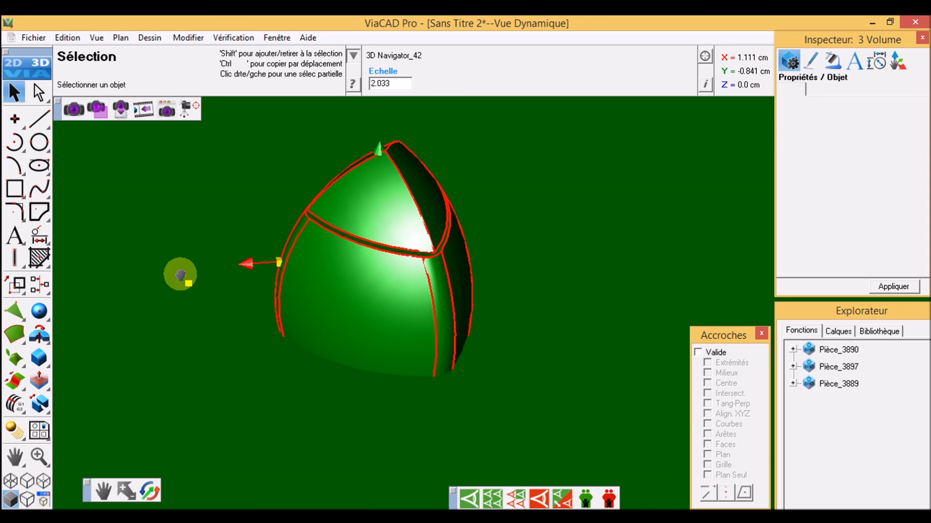
middle_drag(289, 339, 254, 432)
drag(339, 234, 354, 191)
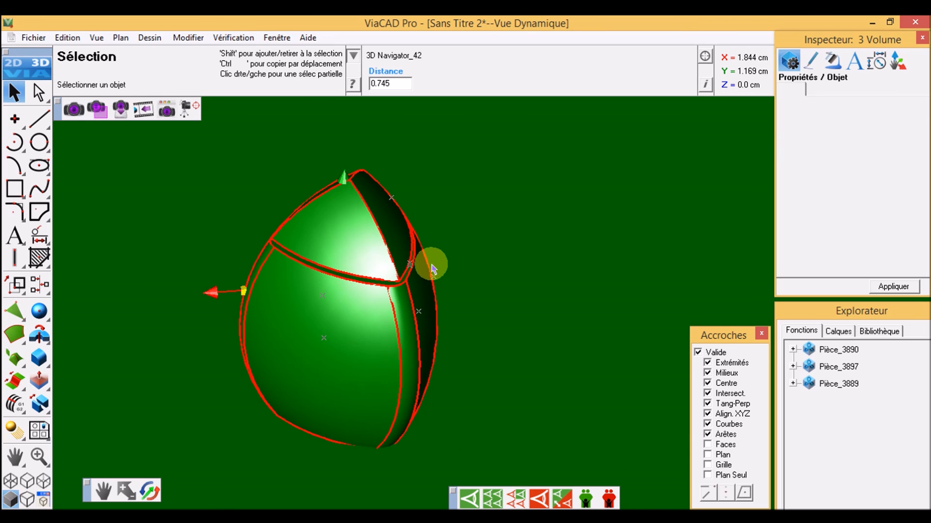
mouse_move(478, 518)
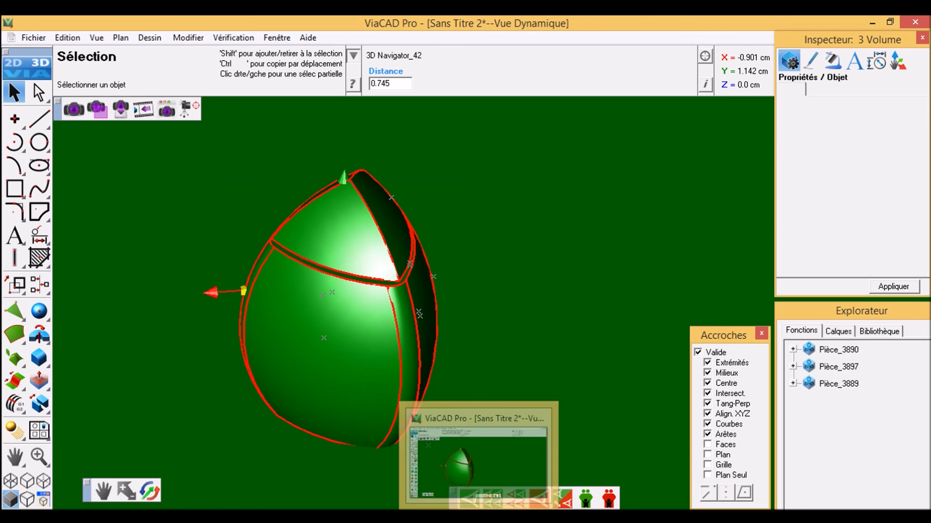